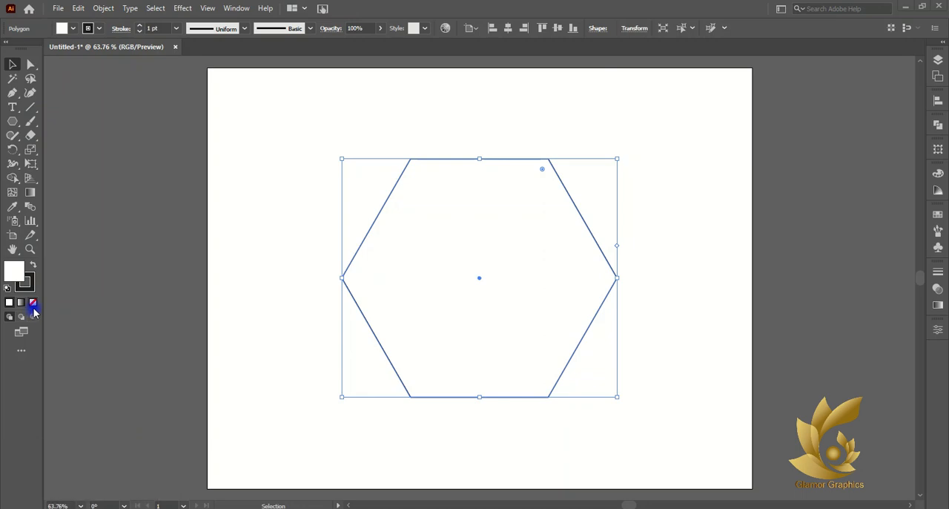
- Remove the hexagon's fill and create an unfilled 150 by 150 pt circle with the Ellipse tool
{"action": "left_click", "coordinate": [109, 291]}
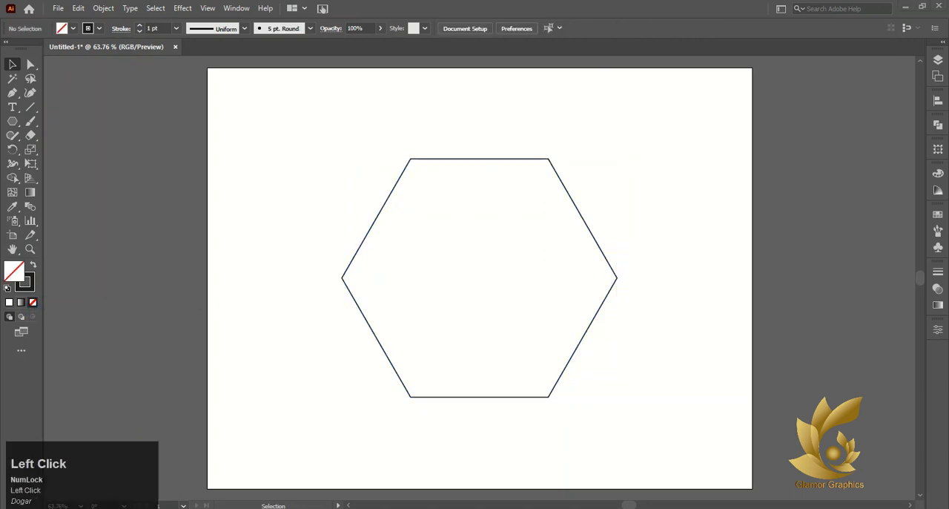
{"action": "right_click", "coordinate": [13, 121]}
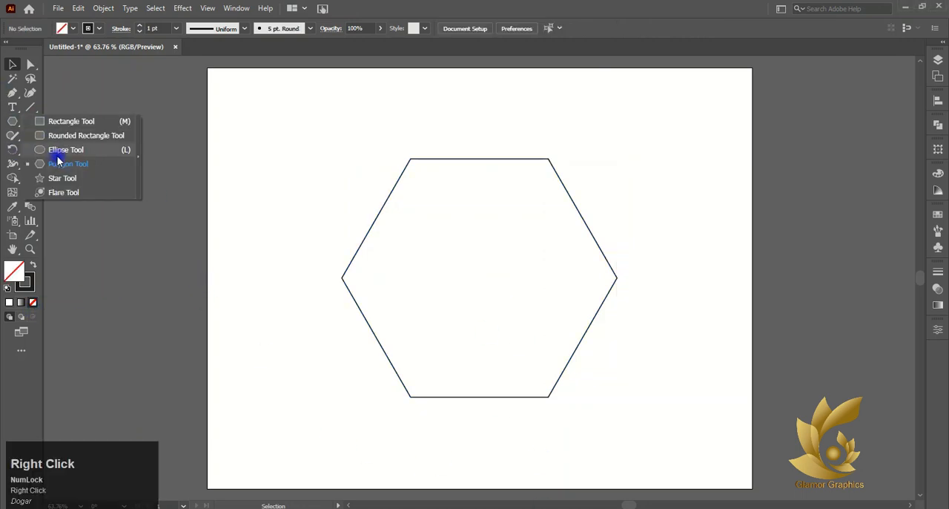
{"action": "left_click", "coordinate": [41, 151]}
{"action": "left_click", "coordinate": [310, 183]}
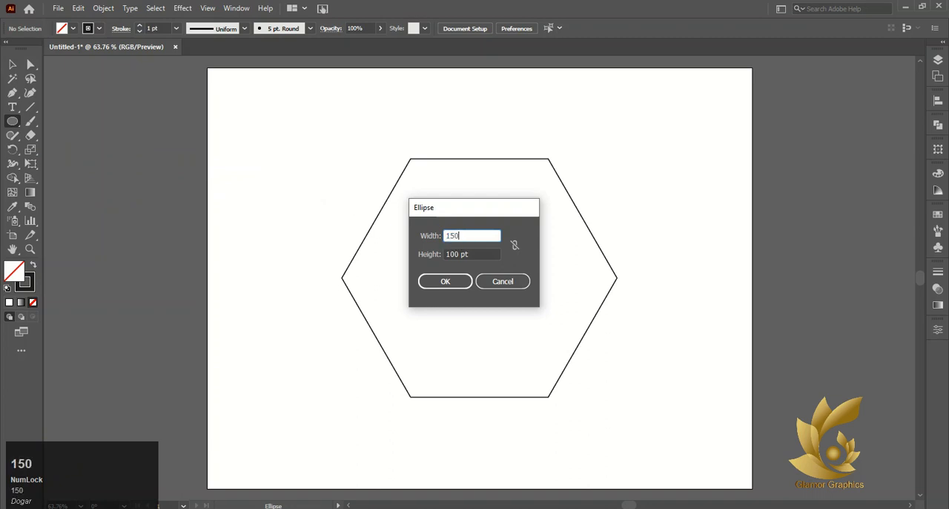
{"action": "left_click", "coordinate": [451, 254]}
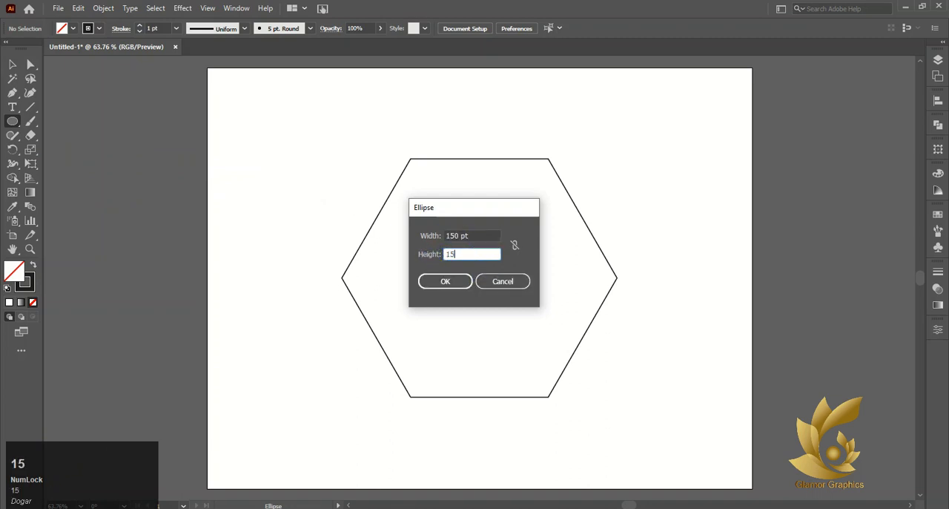
{"action": "left_click", "coordinate": [445, 281]}
{"action": "left_click", "coordinate": [11, 64]}
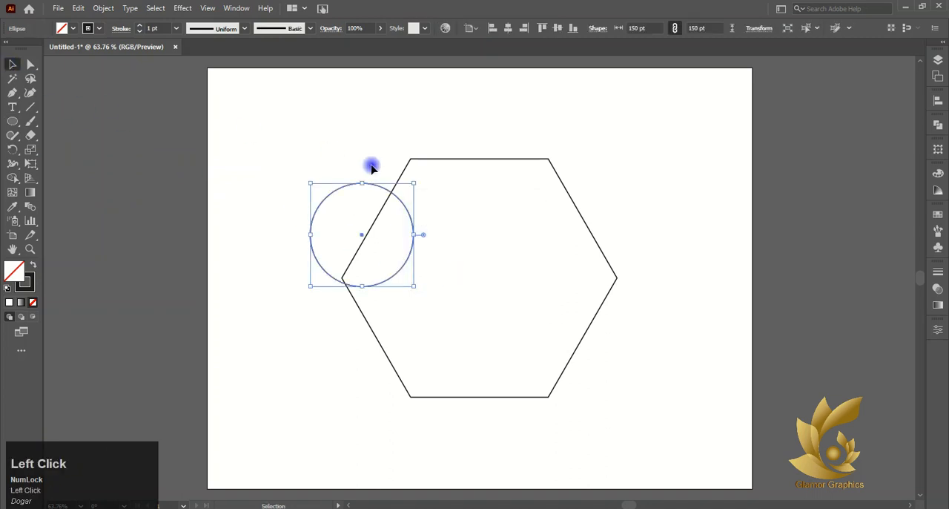
- Move the circle so its centre lies close to the hexagon's upper-left corner, and deselect it
{"action": "left_click_drag", "start_coordinate": [362, 236], "coordinate": [410, 161]}
{"action": "scroll", "coordinate": [411, 161], "scroll_direction": "up", "scroll_amount": 10}
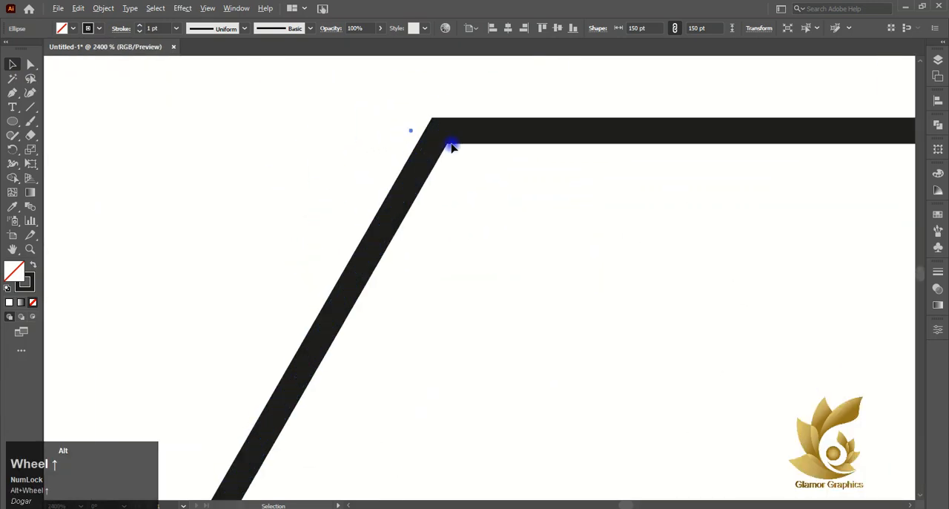
{"action": "left_click", "coordinate": [416, 133]}
{"action": "scroll", "coordinate": [400, 132], "scroll_direction": "down", "scroll_amount": 10}
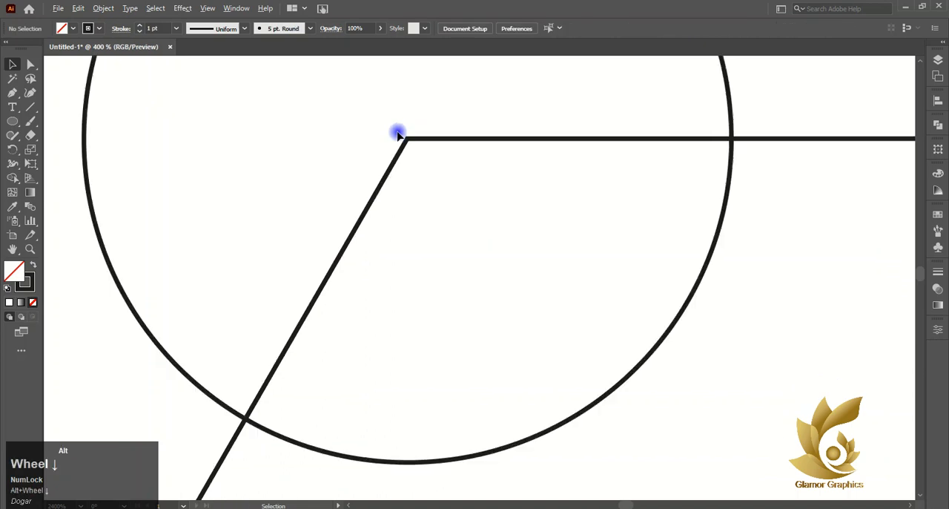
- Switch to outline view and move the circle so its centre sits exactly on the hexagon's upper-left corner
{"action": "key", "text": "ctrl+y"}
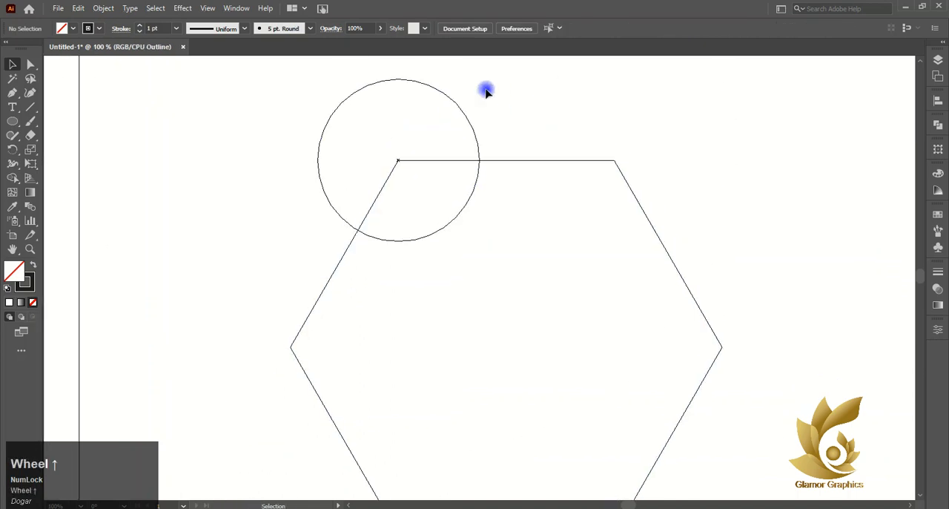
{"action": "scroll", "coordinate": [399, 104], "scroll_direction": "up", "scroll_amount": 4}
{"action": "left_click", "coordinate": [72, 221]}
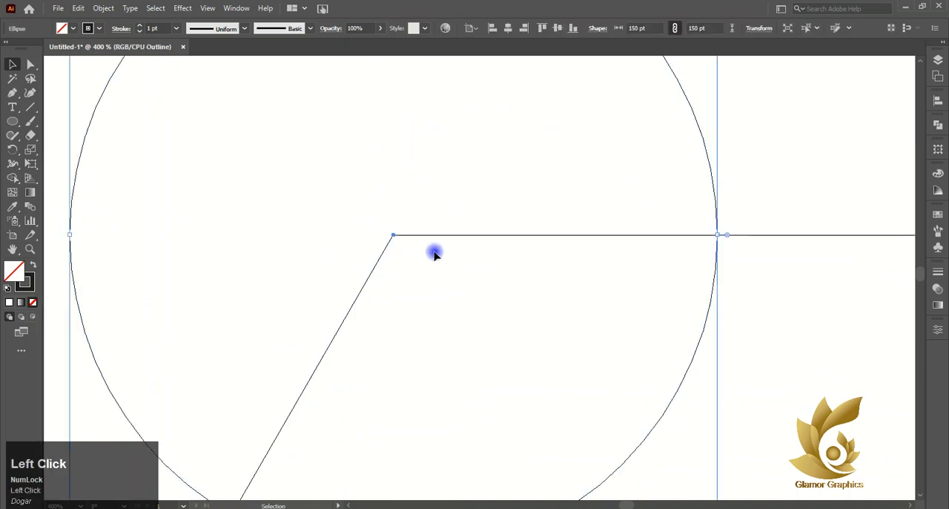
{"action": "scroll", "coordinate": [396, 220], "scroll_direction": "up", "scroll_amount": 10}
{"action": "scroll", "coordinate": [198, 212], "scroll_direction": "up", "scroll_amount": 4}
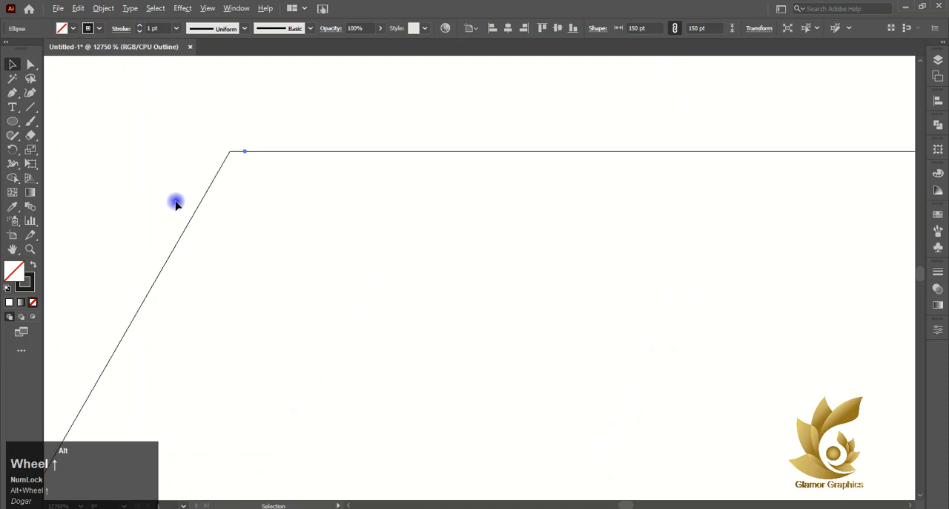
{"action": "scroll", "coordinate": [830, 339], "scroll_direction": "up", "scroll_amount": 2}
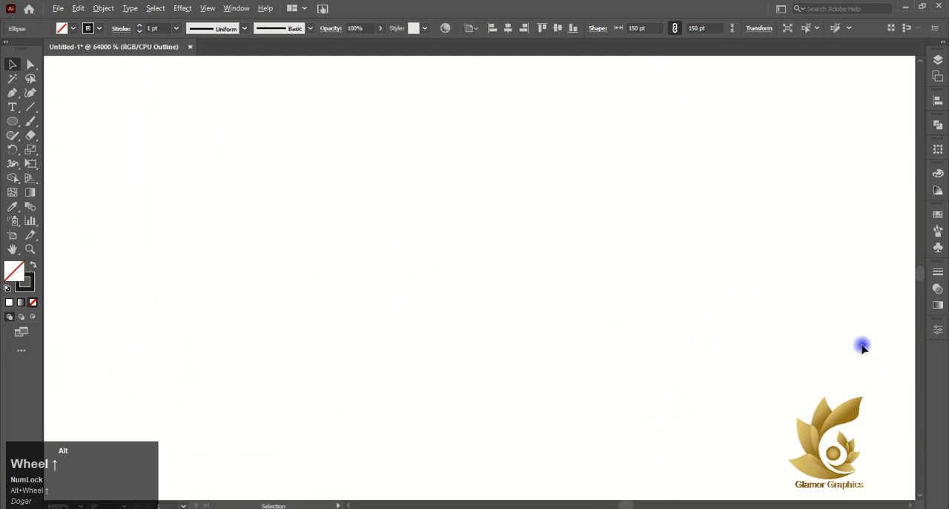
{"action": "scroll", "coordinate": [736, 420], "scroll_direction": "down", "scroll_amount": 5}
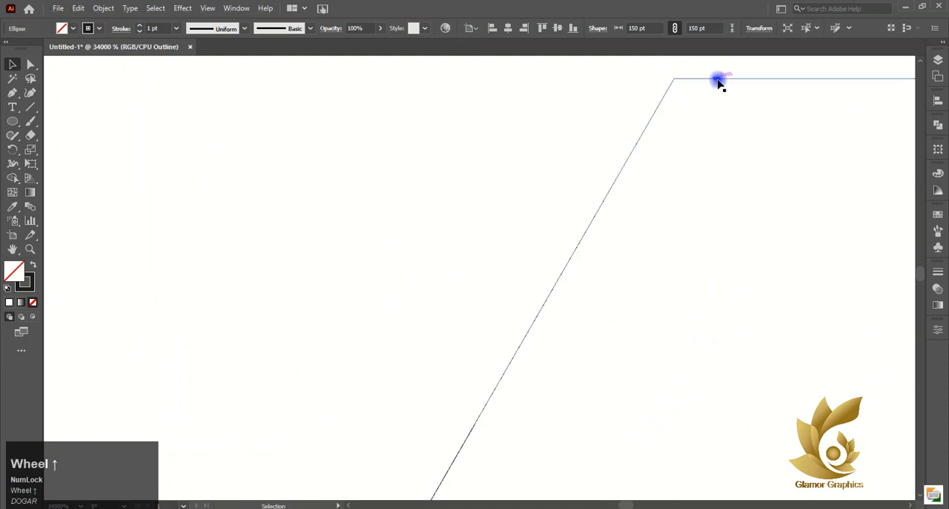
{"action": "left_click_drag", "start_coordinate": [714, 81], "coordinate": [675, 86]}
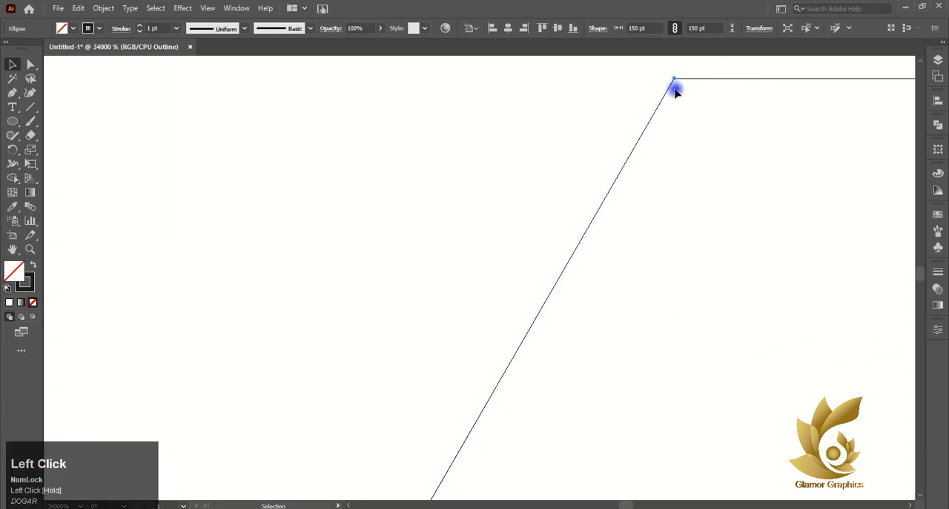
- Return the artwork display from outline view to preview
{"action": "scroll", "coordinate": [675, 90], "scroll_direction": "down", "scroll_amount": 6}
{"action": "scroll", "coordinate": [675, 90], "scroll_direction": "down", "scroll_amount": 13}
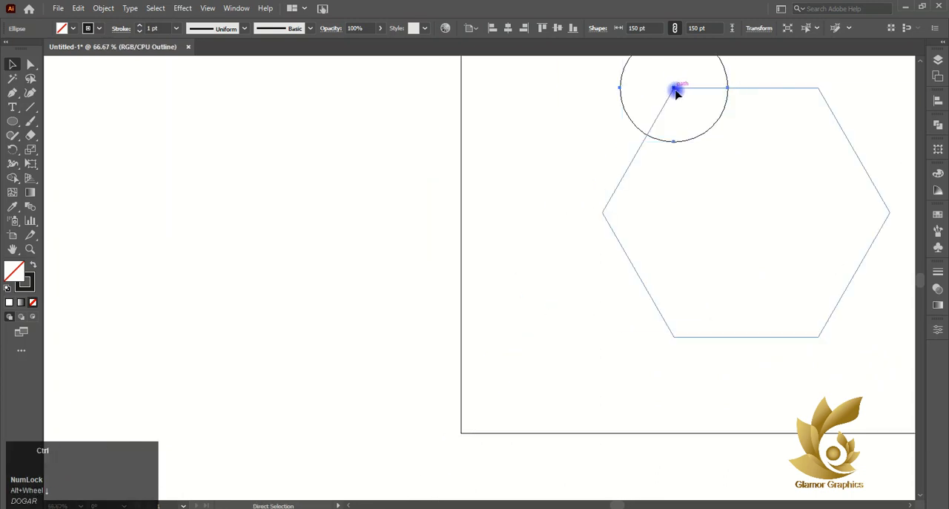
{"action": "scroll", "coordinate": [686, 104], "scroll_direction": "right", "scroll_amount": 3}
{"action": "scroll", "coordinate": [691, 108], "scroll_direction": "up", "scroll_amount": 1}
{"action": "key", "text": "ctrl+y"}
{"action": "scroll", "coordinate": [691, 97], "scroll_direction": "up", "scroll_amount": 2}
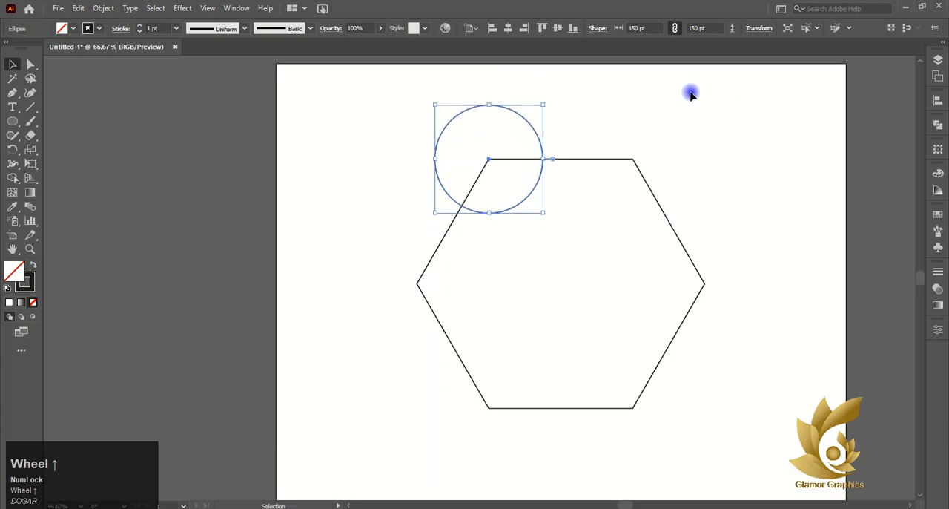
- Copy the circle onto the hexagon's other five corners, centring each copy on its corner
{"action": "left_click_drag", "start_coordinate": [489, 158], "coordinate": [634, 159]}
{"action": "key", "text": "shift"}
{"action": "left_click_drag", "start_coordinate": [634, 162], "coordinate": [488, 408]}
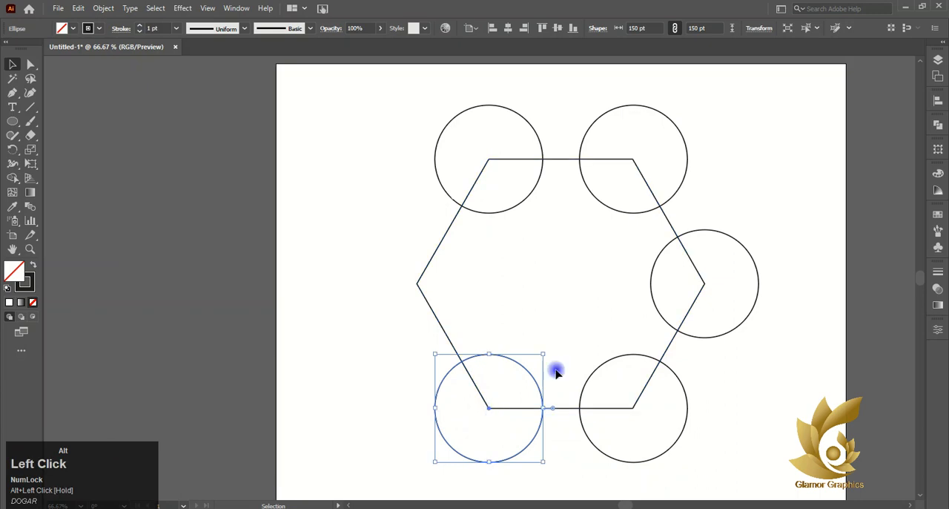
{"action": "left_click", "coordinate": [722, 290]}
{"action": "left_click_drag", "start_coordinate": [705, 284], "coordinate": [418, 285]}
{"action": "left_click", "coordinate": [440, 304]}
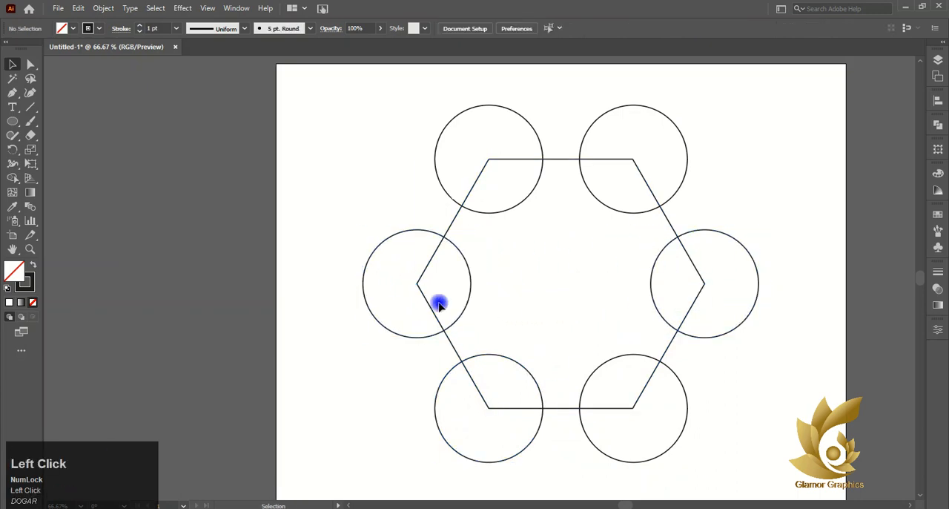
- Offset the hexagon and all six circles outward by 50 pt with Miter joins, and remove the offset hexagon
{"action": "scroll", "coordinate": [612, 324], "scroll_direction": "down", "scroll_amount": 1}
{"action": "scroll", "coordinate": [698, 320], "scroll_direction": "up", "scroll_amount": 1}
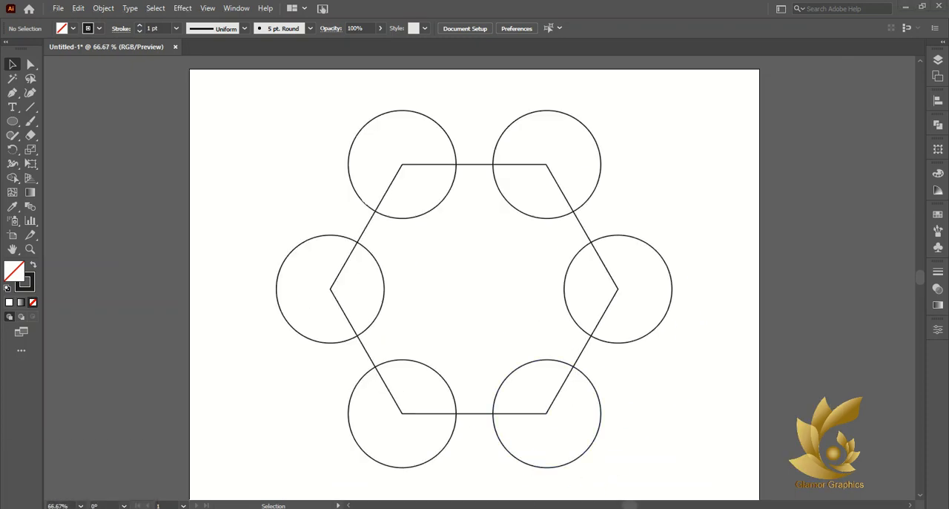
{"action": "left_click_drag", "start_coordinate": [305, 101], "coordinate": [598, 408]}
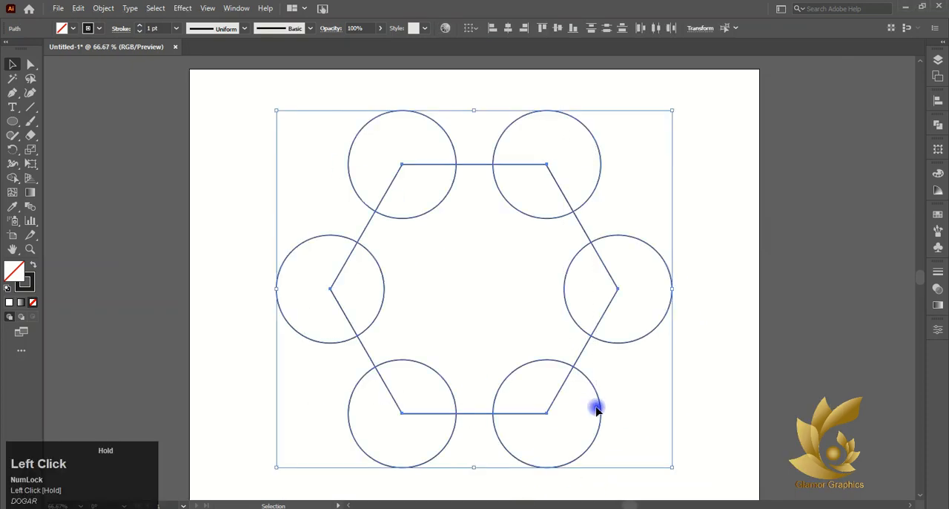
{"action": "left_click", "coordinate": [103, 8]}
{"action": "left_click", "coordinate": [186, 290]}
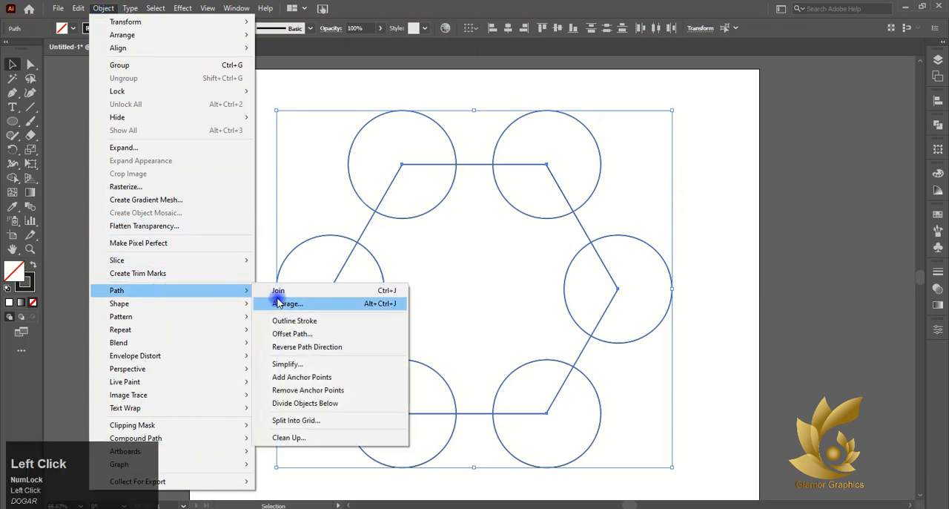
{"action": "left_click", "coordinate": [296, 333]}
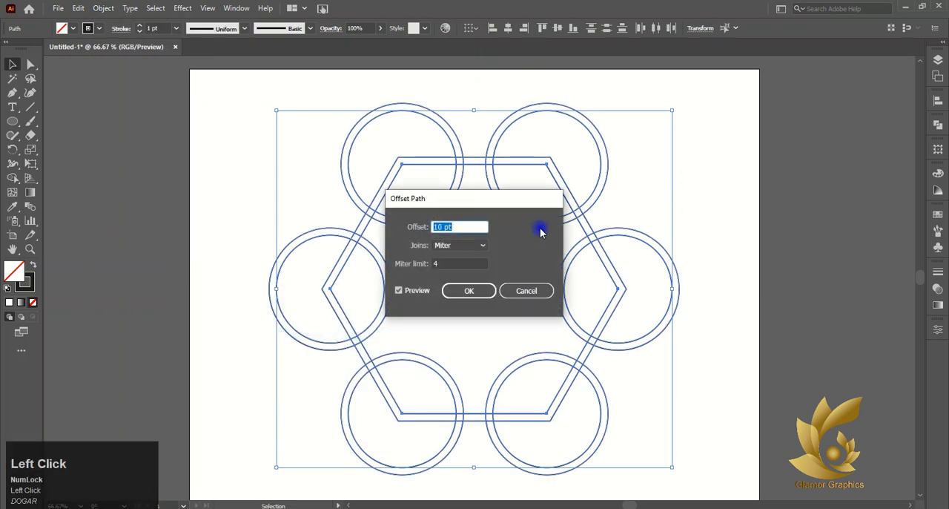
{"action": "left_click", "coordinate": [451, 225]}
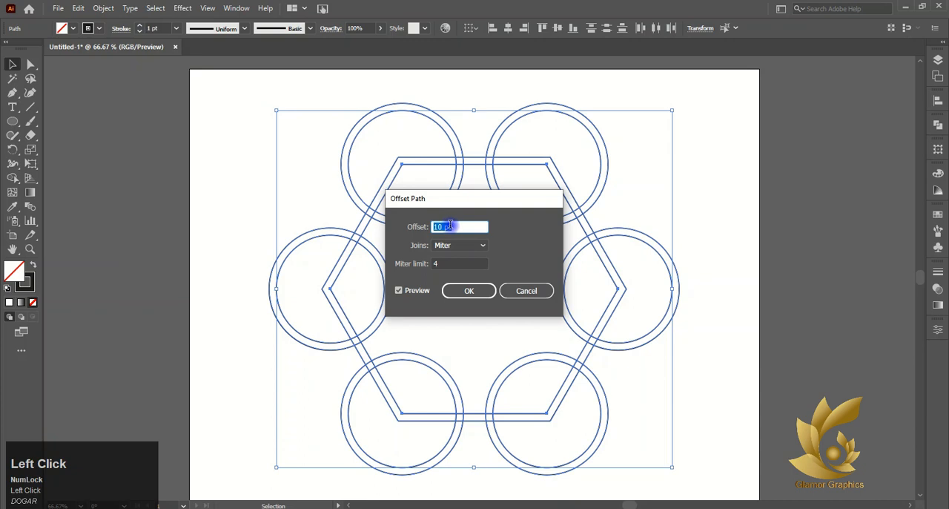
{"action": "left_click", "coordinate": [399, 291]}
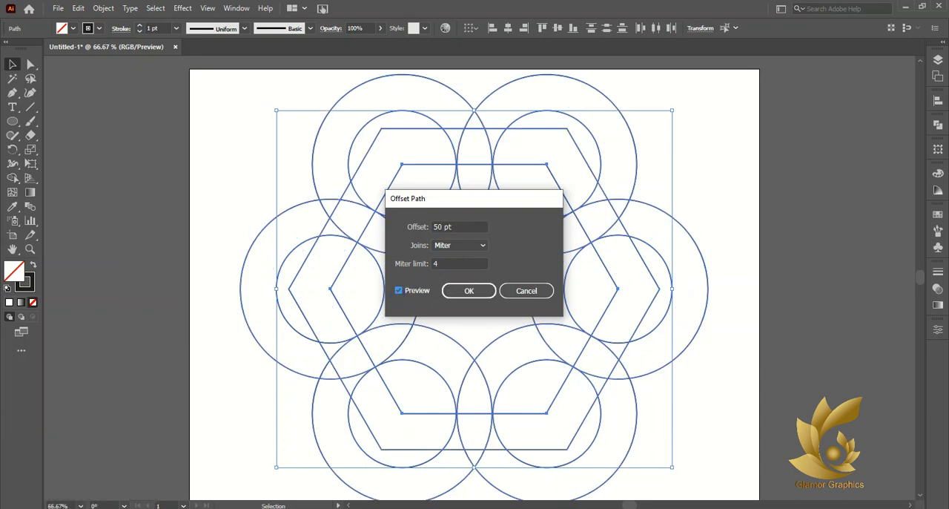
{"action": "left_click", "coordinate": [469, 290]}
- Offset the six larger circles outward by another 25 pt with Bevel joins, and deselect the result
{"action": "left_click", "coordinate": [103, 8]}
{"action": "mouse_move", "coordinate": [172, 297]}
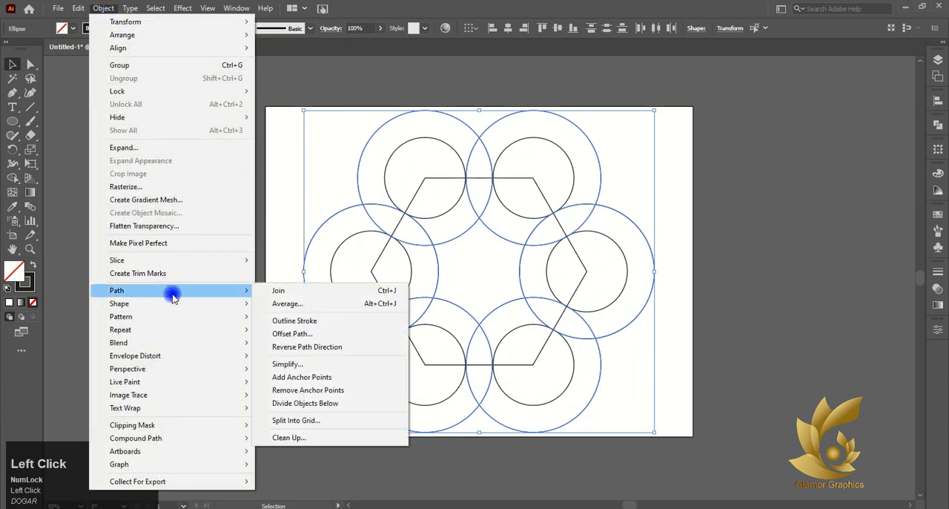
{"action": "left_click", "coordinate": [293, 333]}
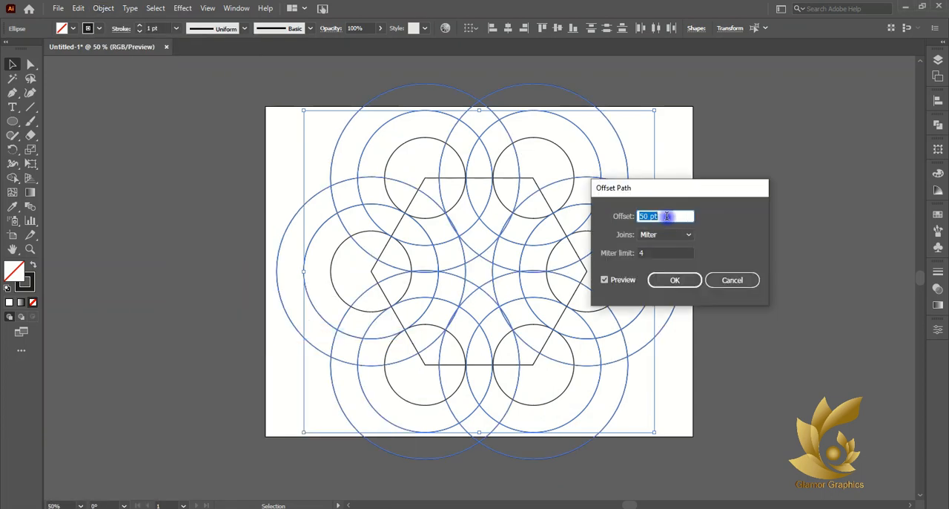
{"action": "type", "text": "25"}
{"action": "left_click", "coordinate": [666, 235]}
{"action": "left_click", "coordinate": [663, 272]}
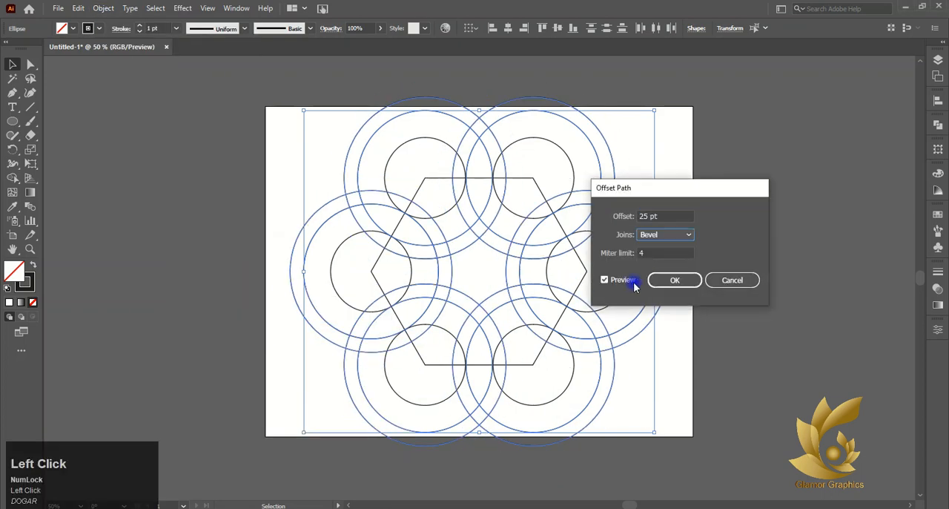
{"action": "left_click", "coordinate": [634, 286]}
{"action": "left_click", "coordinate": [635, 285]}
{"action": "left_click", "coordinate": [654, 281]}
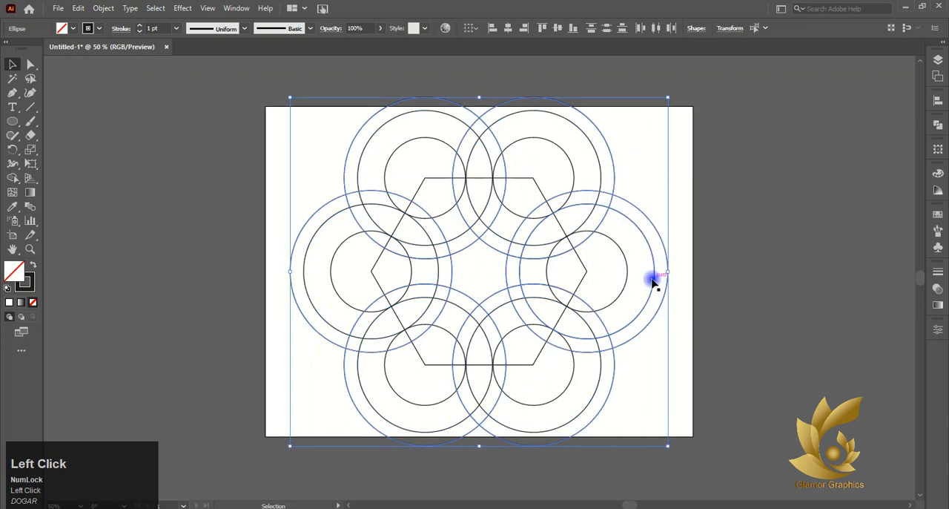
{"action": "left_click", "coordinate": [737, 247]}
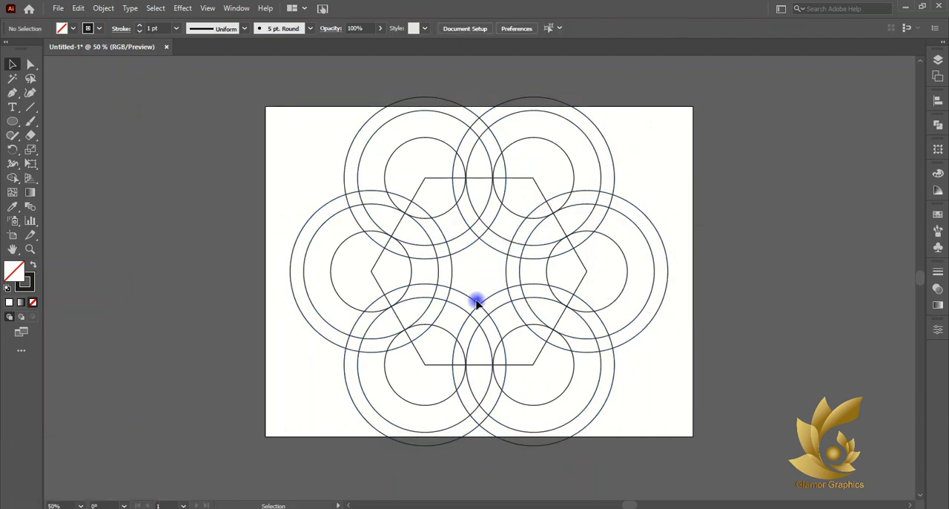
- Select all circles and the hexagon, try merging the upper-left ring segments into an unfilled band with Shape Builder, and undo the merge
{"action": "left_click_drag", "start_coordinate": [274, 82], "coordinate": [660, 416]}
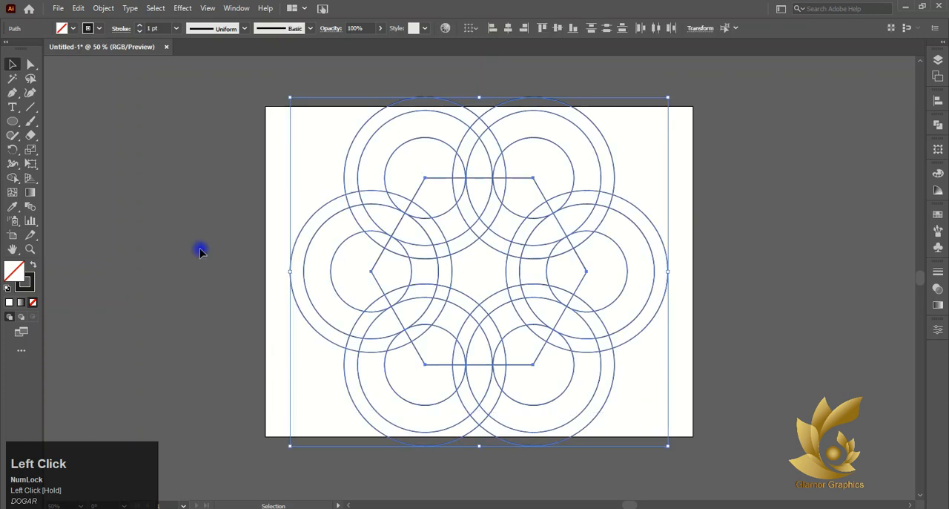
{"action": "left_click", "coordinate": [13, 176]}
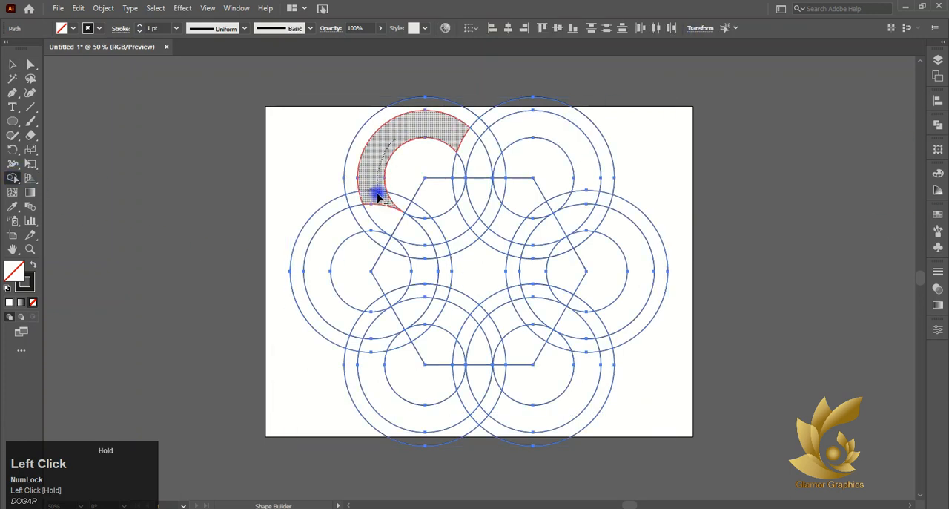
{"action": "left_click_drag", "start_coordinate": [419, 248], "coordinate": [423, 267]}
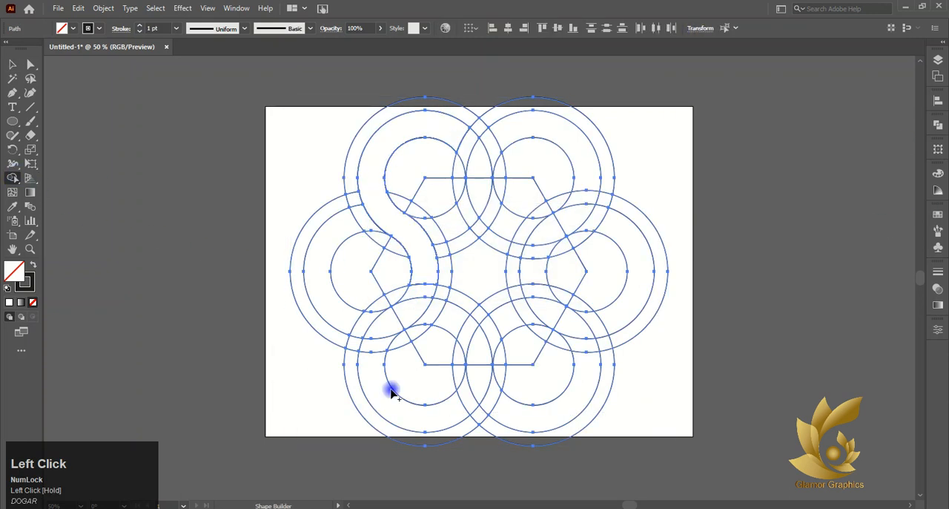
{"action": "key", "text": "ctrl+z"}
- Swap fill and stroke for a black fill, and merge ring segments into curved bands starting from the upper-left and left circles
{"action": "left_click", "coordinate": [35, 265]}
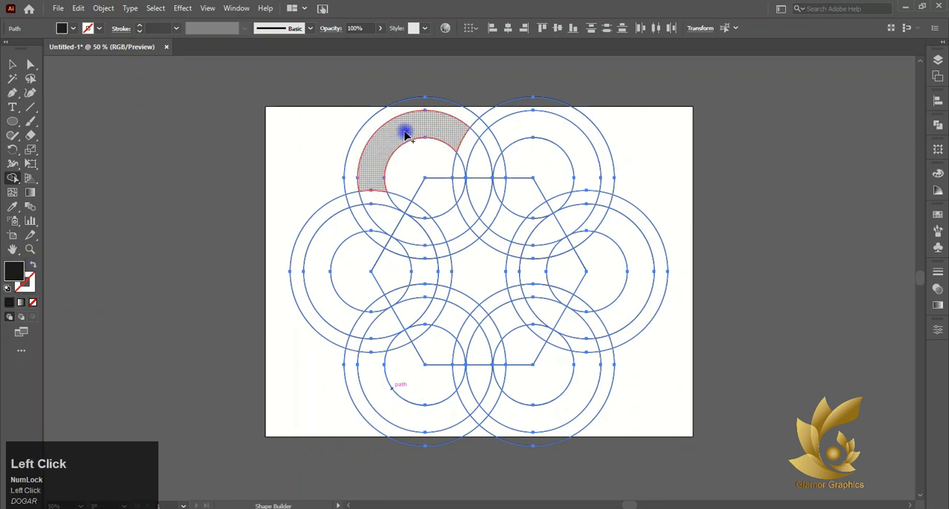
{"action": "mouse_move", "coordinate": [379, 191]}
{"action": "left_mouse_down"}
{"action": "mouse_move", "coordinate": [408, 265]}
{"action": "mouse_move", "coordinate": [426, 275]}
{"action": "left_mouse_up"}
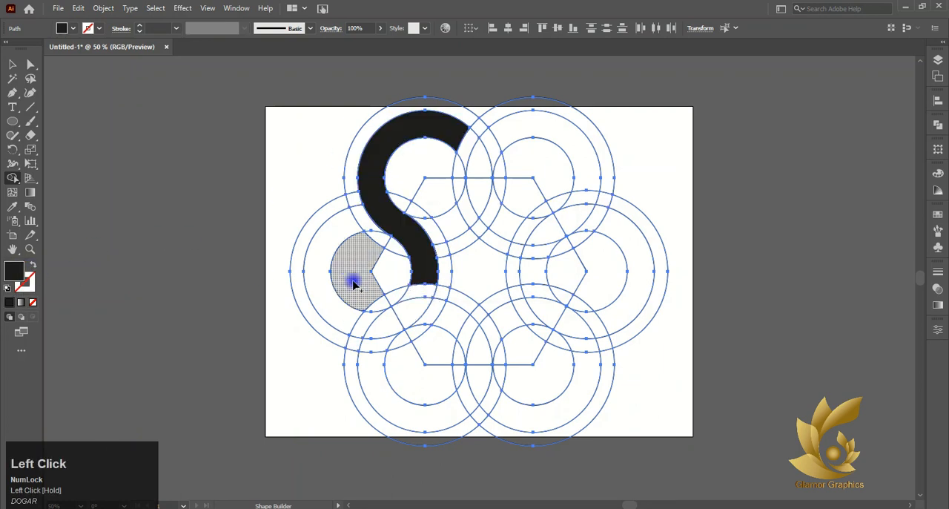
{"action": "mouse_move", "coordinate": [322, 282]}
{"action": "left_mouse_down"}
{"action": "mouse_move", "coordinate": [330, 302]}
{"action": "mouse_move", "coordinate": [379, 327]}
{"action": "left_mouse_up"}
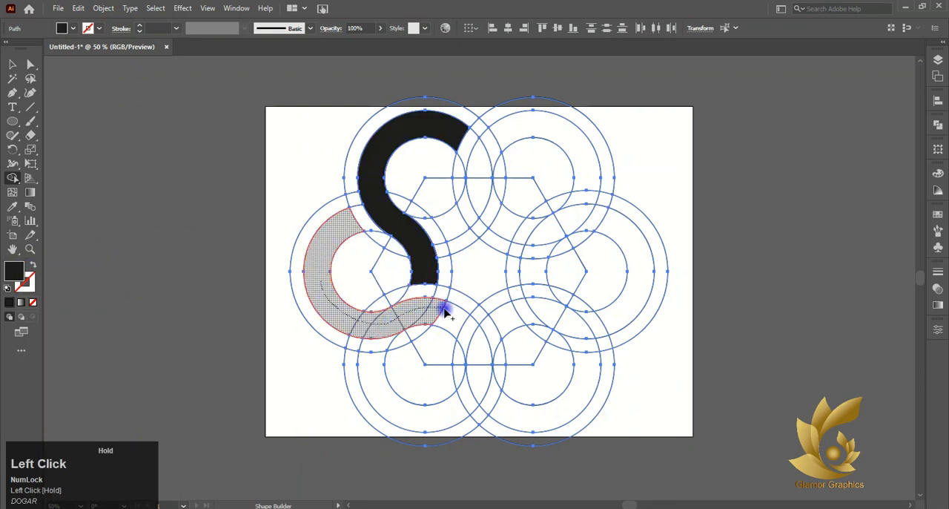
{"action": "left_click_drag", "start_coordinate": [451, 314], "coordinate": [454, 319]}
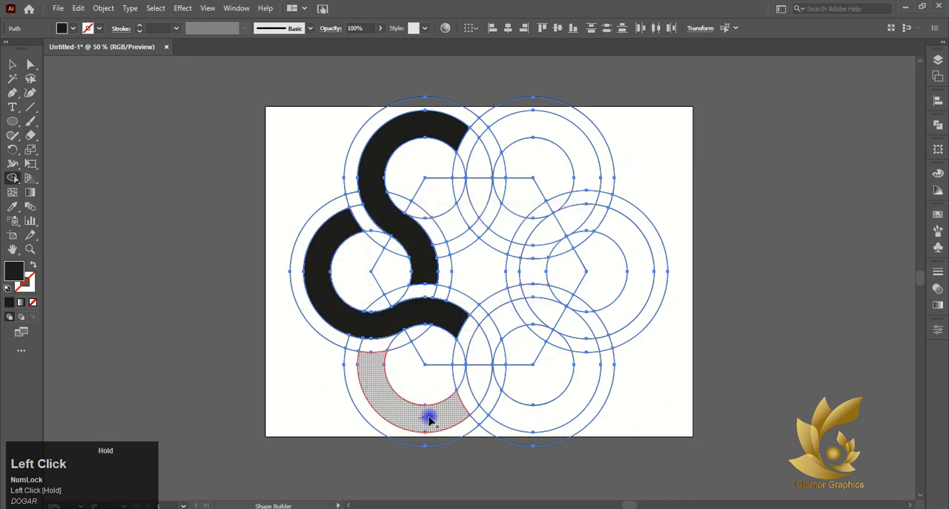
- Merge the remaining ring segments with Shape Builder into black curved bands starting from the lower-left, lower-right, right and upper-right circles
{"action": "left_click_drag", "start_coordinate": [489, 329], "coordinate": [520, 317]}
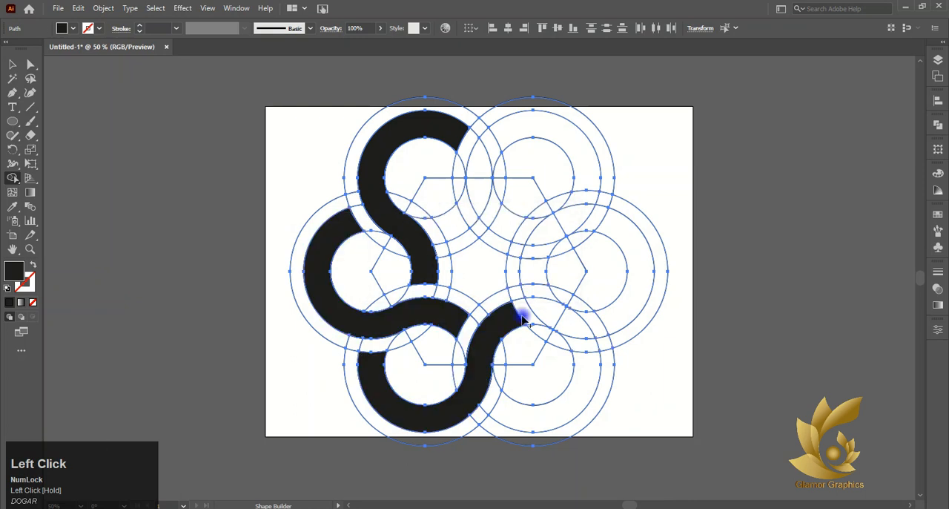
{"action": "left_click_drag", "start_coordinate": [582, 382], "coordinate": [586, 345]}
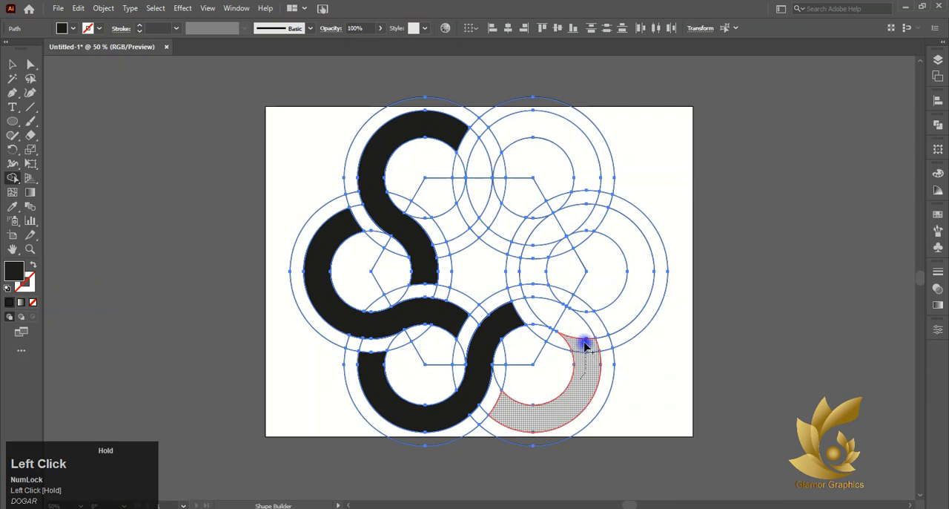
{"action": "left_click_drag", "start_coordinate": [535, 278], "coordinate": [540, 269]}
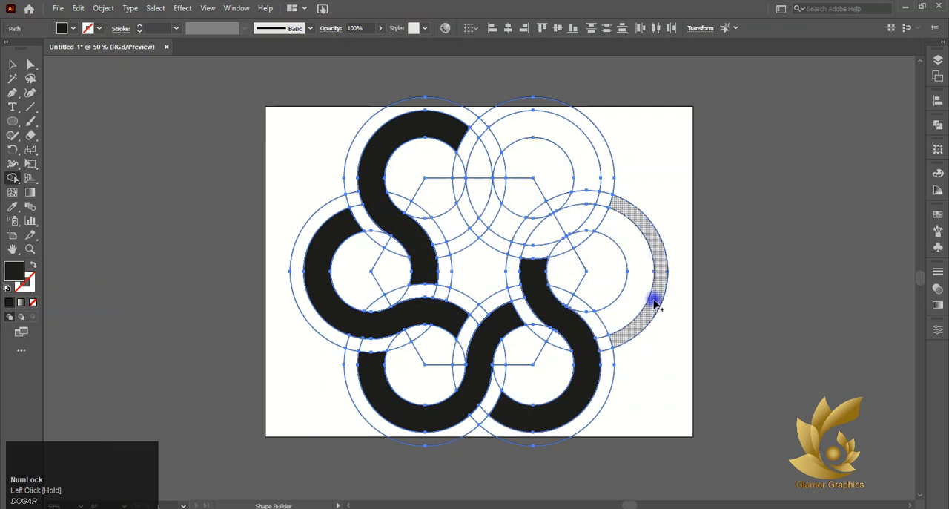
{"action": "mouse_move", "coordinate": [644, 282]}
{"action": "left_mouse_down"}
{"action": "mouse_move", "coordinate": [632, 250]}
{"action": "mouse_move", "coordinate": [582, 223]}
{"action": "left_mouse_up"}
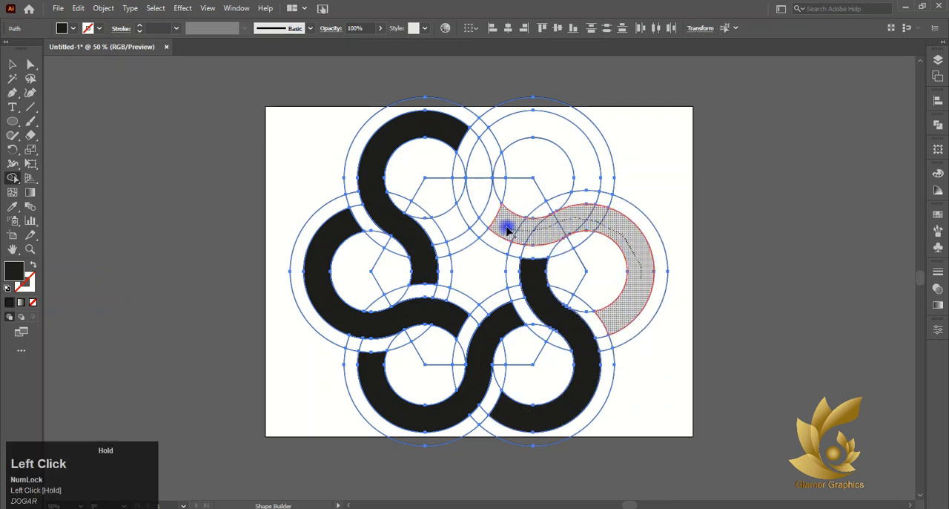
{"action": "left_click_drag", "start_coordinate": [508, 230], "coordinate": [506, 228]}
{"action": "left_click_drag", "start_coordinate": [496, 138], "coordinate": [476, 167]}
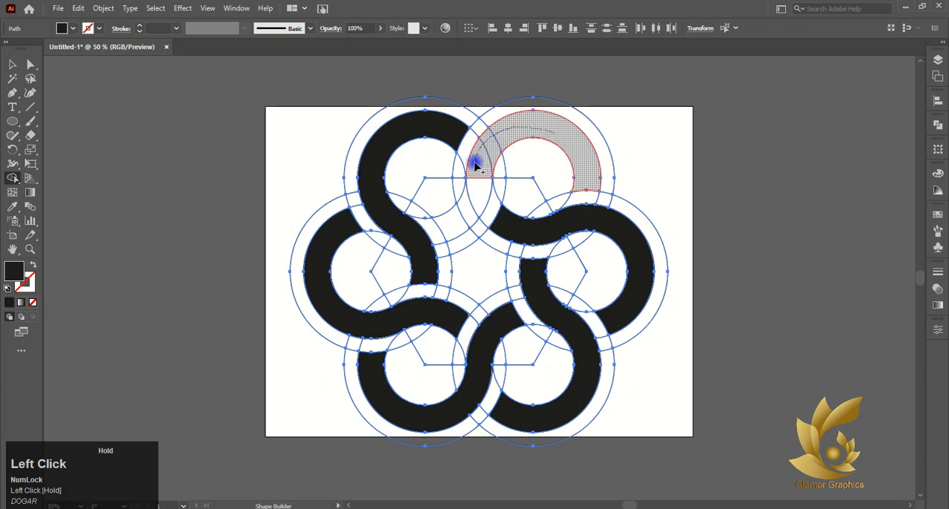
{"action": "left_click_drag", "start_coordinate": [474, 207], "coordinate": [467, 217]}
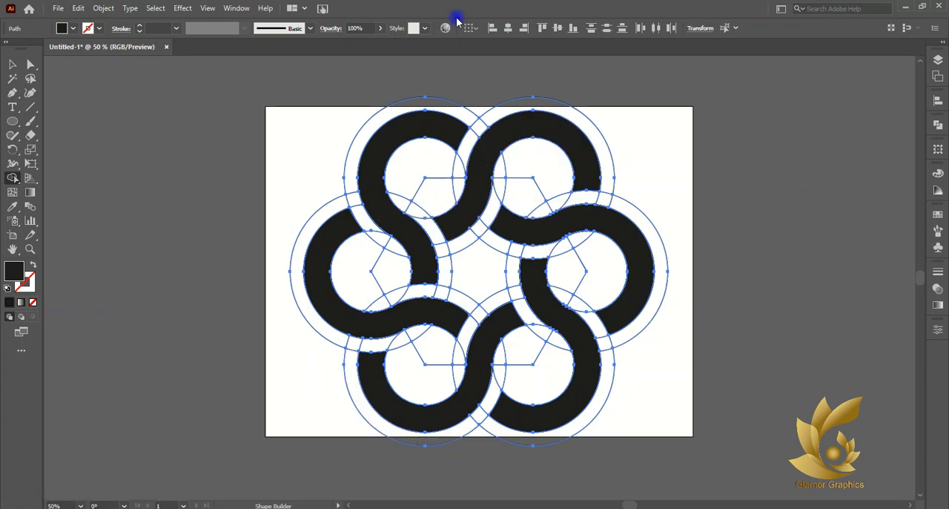
- Select all six black bands, move them together off the artboard to its left, and group them
{"action": "left_click", "coordinate": [13, 65]}
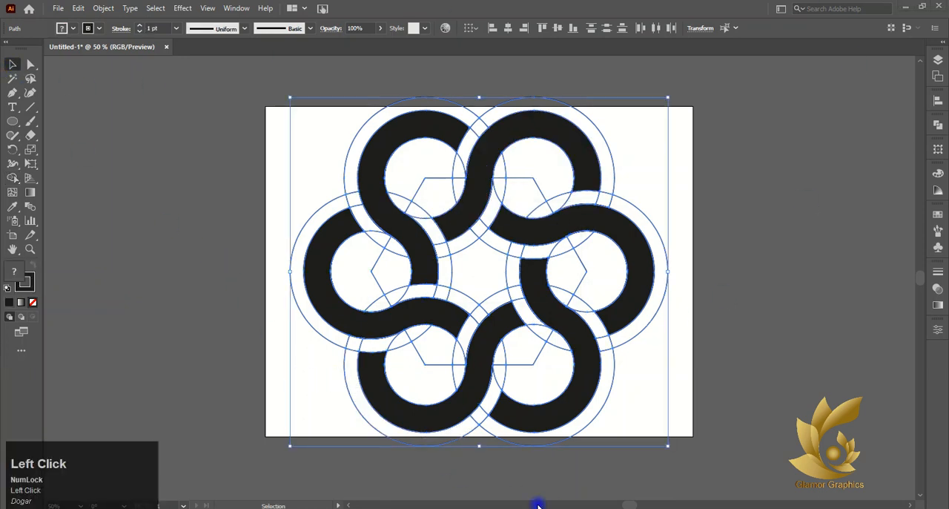
{"action": "left_click", "coordinate": [267, 237]}
{"action": "left_click", "coordinate": [392, 144]}
{"action": "left_click", "coordinate": [532, 127], "text": "shift"}
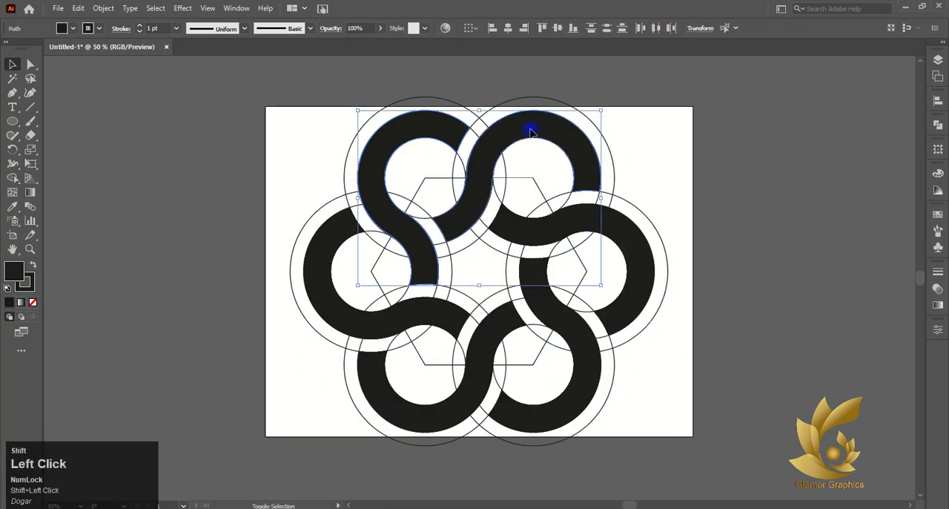
{"action": "left_click", "coordinate": [627, 260], "text": "shift"}
{"action": "left_click", "coordinate": [504, 394], "text": "shift"}
{"action": "left_click", "coordinate": [459, 412], "text": "shift"}
{"action": "left_click", "coordinate": [333, 318], "text": "shift"}
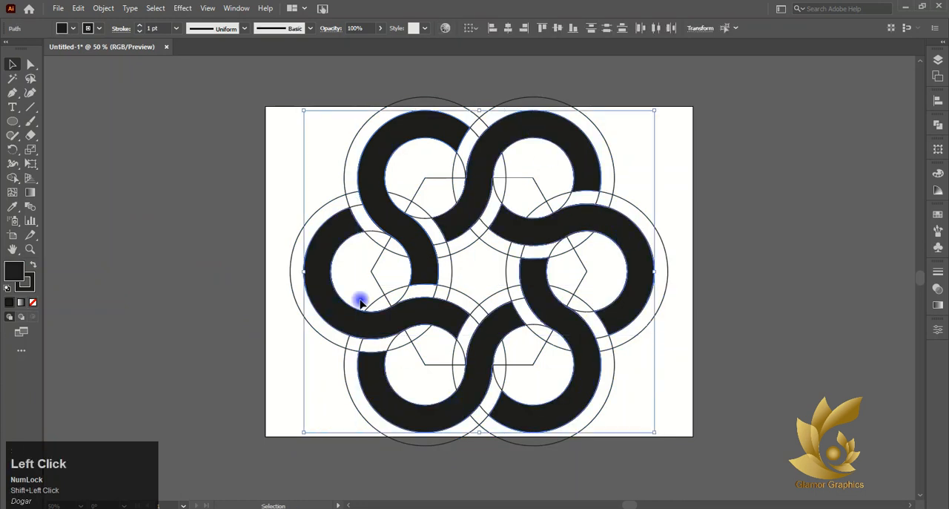
{"action": "scroll", "coordinate": [364, 299], "scroll_direction": "down", "scroll_amount": 1, "text": "alt"}
{"action": "left_click_drag", "start_coordinate": [387, 257], "coordinate": [121, 249]}
{"action": "right_click", "coordinate": [121, 249]}
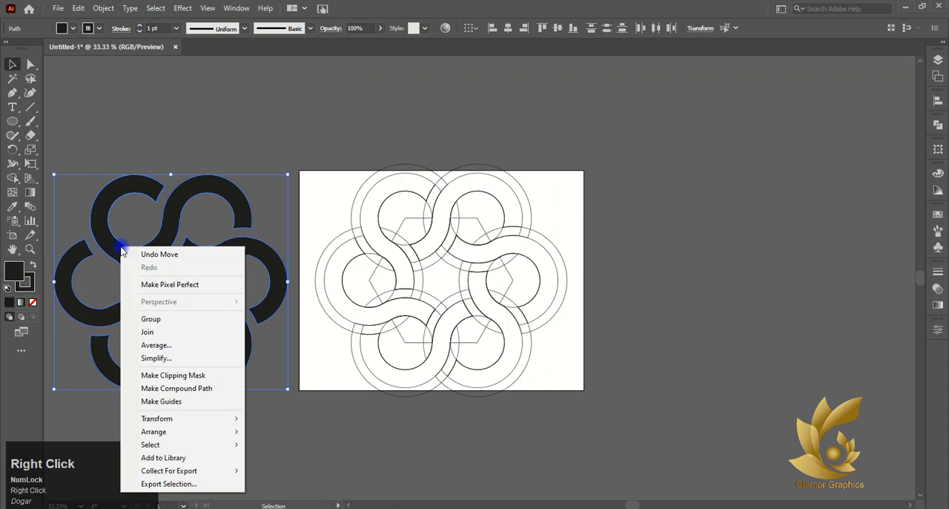
{"action": "left_click", "coordinate": [180, 324]}
- Delete the leftover construction shapes, and center the emblem group horizontally and vertically on the artboard
{"action": "left_click", "coordinate": [526, 318]}
{"action": "key", "text": "Delete"}
{"action": "left_click_drag", "start_coordinate": [278, 263], "coordinate": [448, 264]}
{"action": "left_click", "coordinate": [558, 29]}
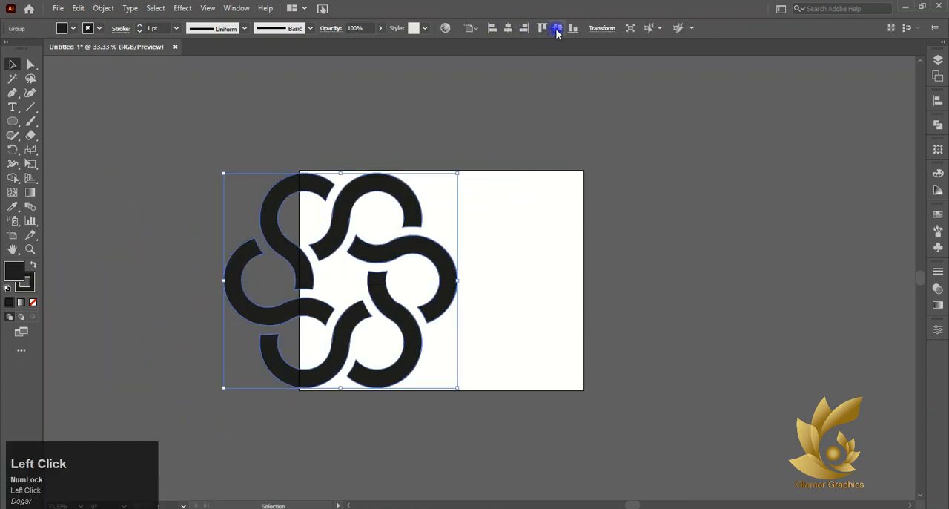
{"action": "left_click", "coordinate": [508, 29]}
{"action": "left_click", "coordinate": [559, 29]}
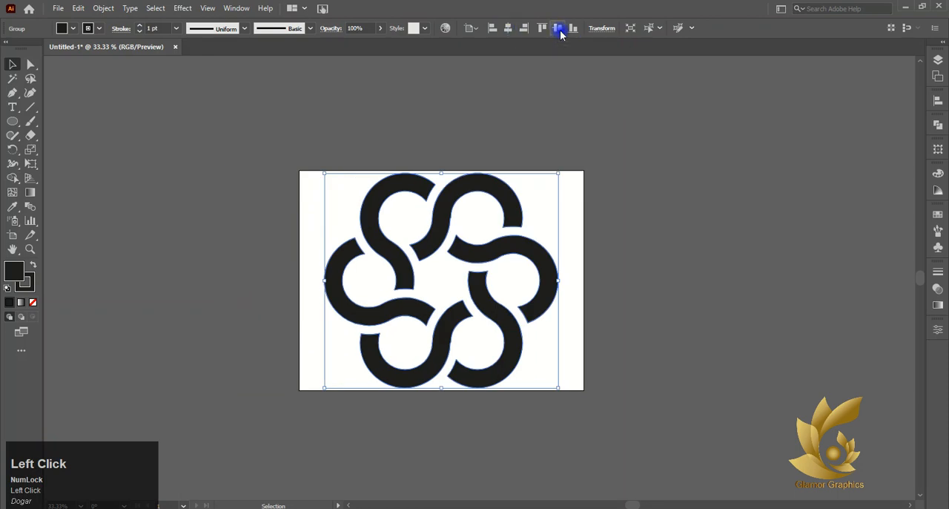
- Scale the emblem group proportionally about its center to about 244 by 224 pt
{"action": "left_click_drag", "start_coordinate": [561, 172], "coordinate": [484, 229]}
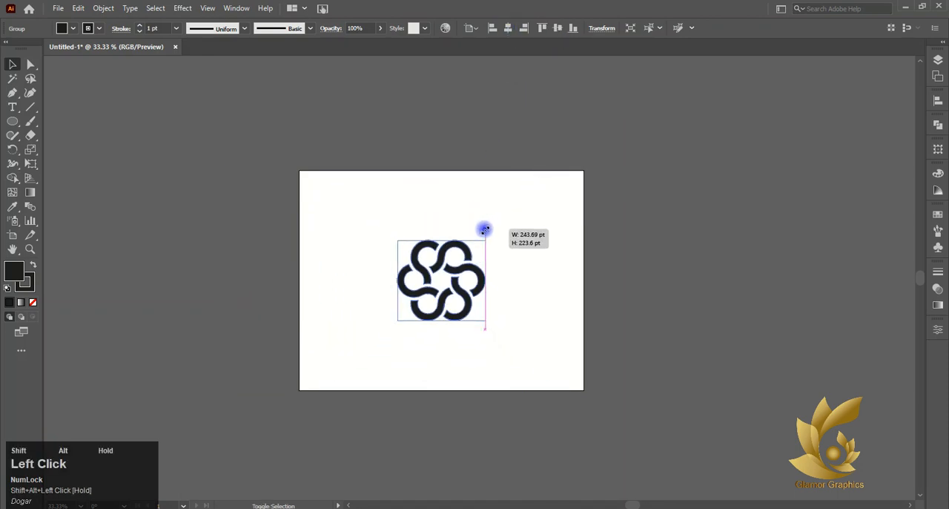
{"action": "scroll", "coordinate": [446, 271], "scroll_direction": "up", "scroll_amount": 4}
{"action": "scroll", "coordinate": [445, 273], "scroll_direction": "down", "scroll_amount": 1}
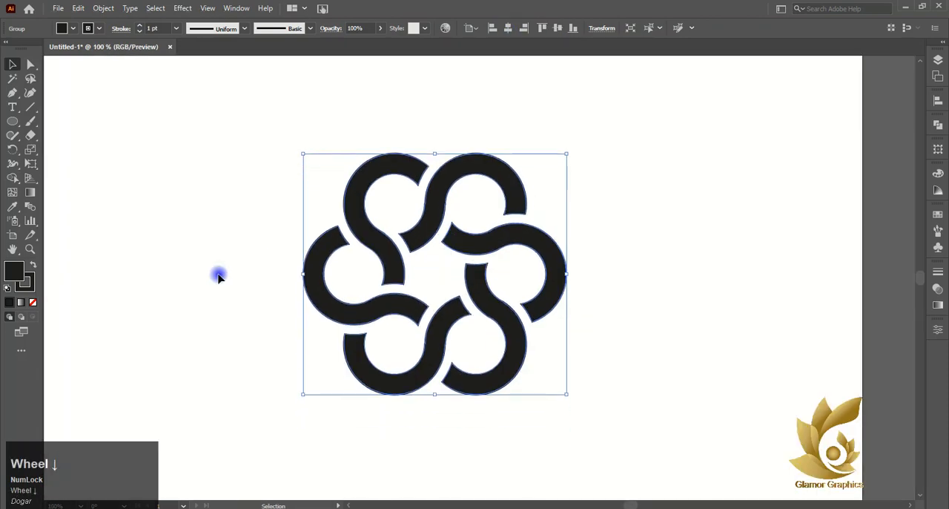
- Give the emblem group a 5 pt white stroke, and start expanding it with Fill and Stroke included
{"action": "left_click", "coordinate": [33, 290]}
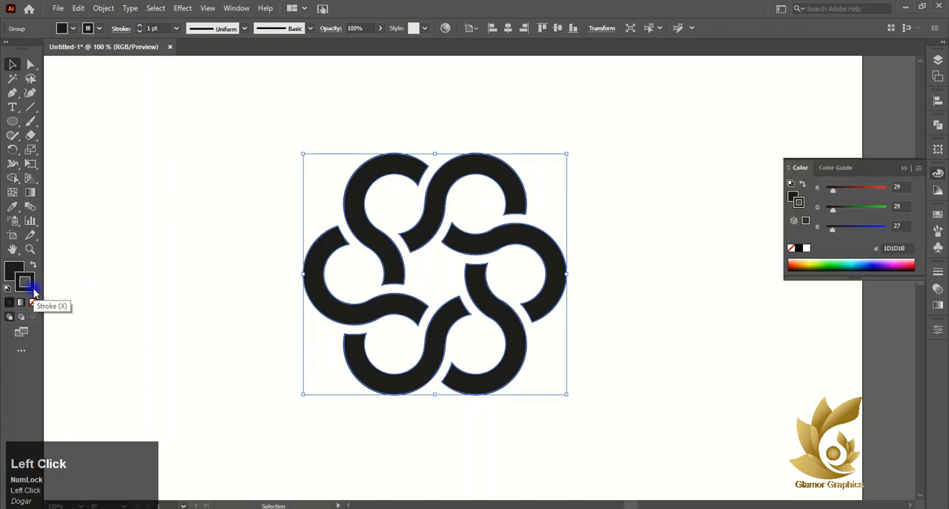
{"action": "left_click", "coordinate": [807, 248]}
{"action": "left_click", "coordinate": [105, 8]}
{"action": "left_click", "coordinate": [133, 146]}
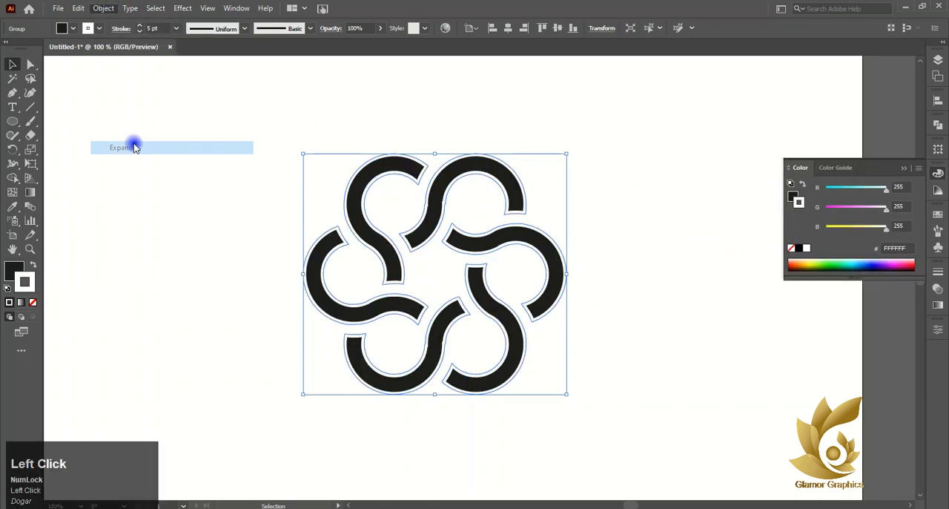
{"action": "left_click_drag", "start_coordinate": [477, 158], "coordinate": [654, 162]}
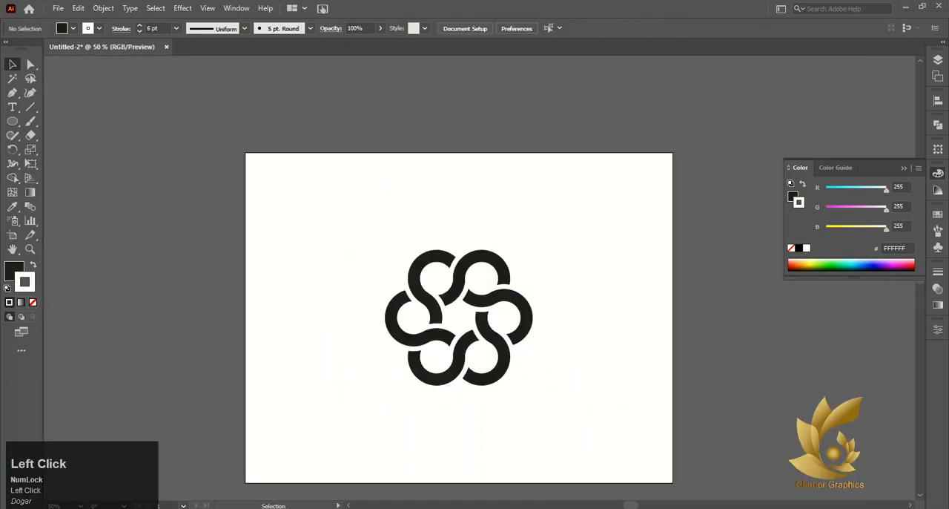
{"action": "left_click", "coordinate": [506, 349]}
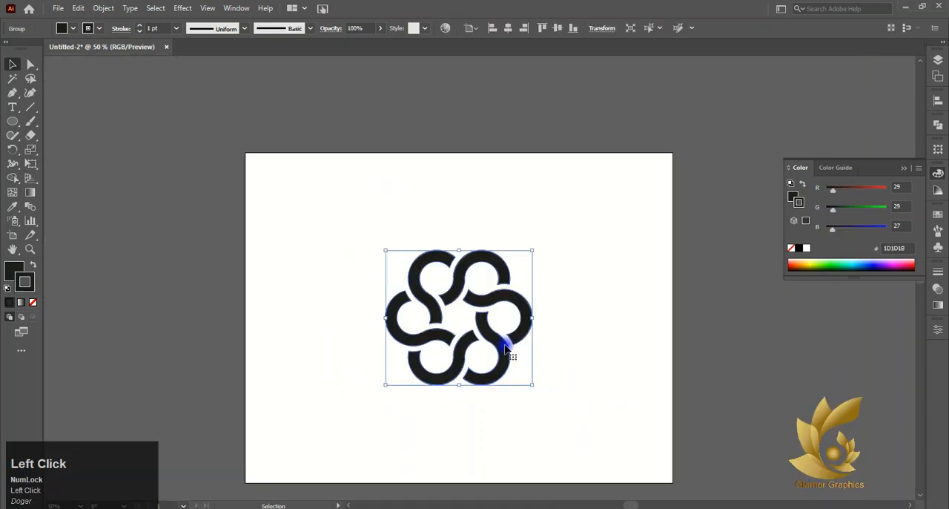
- Expand the emblem group in Untitled-2 with Fill and Stroke included
{"action": "left_click", "coordinate": [105, 8]}
{"action": "left_click", "coordinate": [135, 146]}
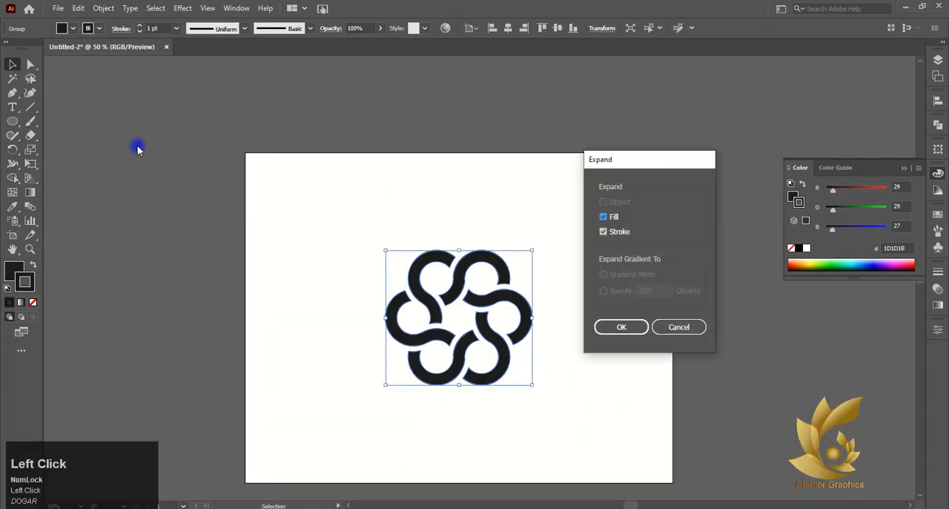
{"action": "left_click", "coordinate": [600, 325]}
{"action": "left_click", "coordinate": [600, 324]}
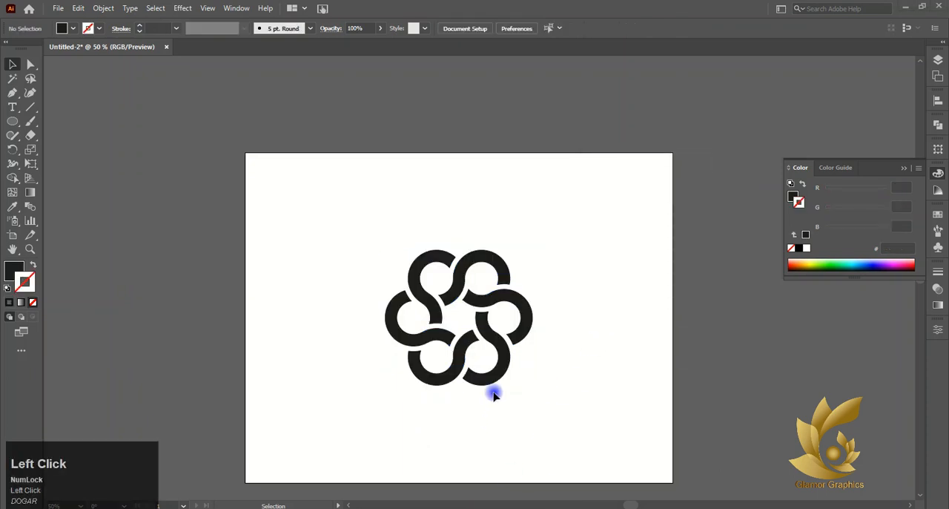
- Ungroup the emblem so that its six bands can be selected separately
{"action": "left_click", "coordinate": [445, 314]}
{"action": "right_click", "coordinate": [443, 313]}
{"action": "left_click", "coordinate": [475, 202]}
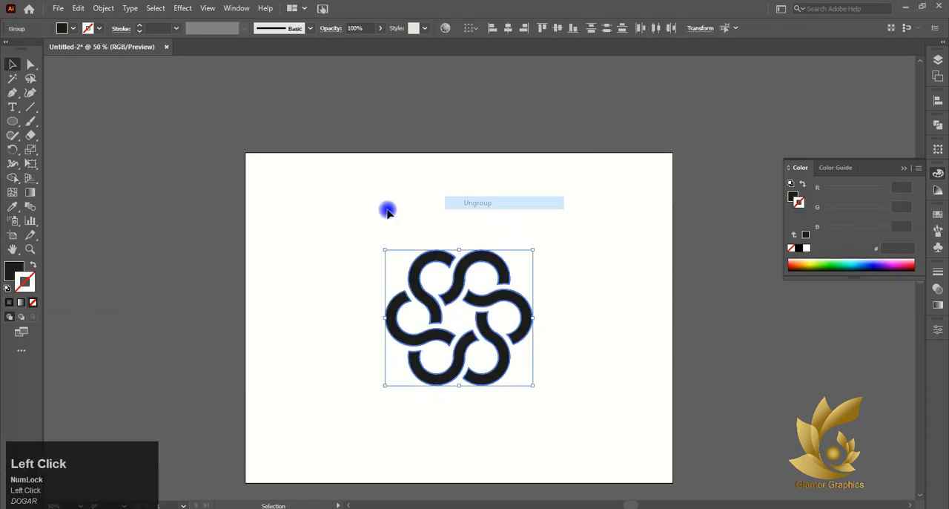
{"action": "left_click", "coordinate": [387, 210]}
{"action": "left_click", "coordinate": [400, 307]}
- Fill the emblem's upper-right band with red
{"action": "left_click", "coordinate": [481, 258]}
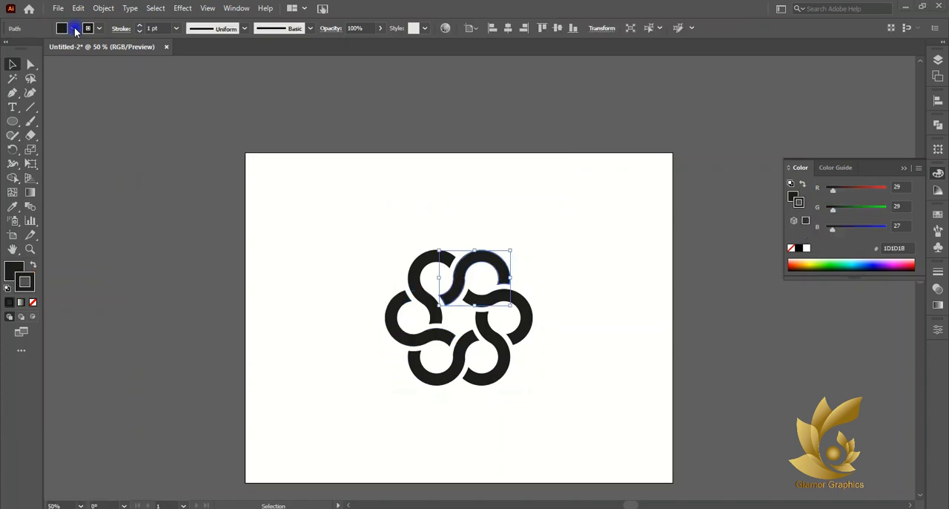
{"action": "left_click", "coordinate": [72, 28]}
{"action": "left_click", "coordinate": [41, 49]}
{"action": "left_click", "coordinate": [423, 268]}
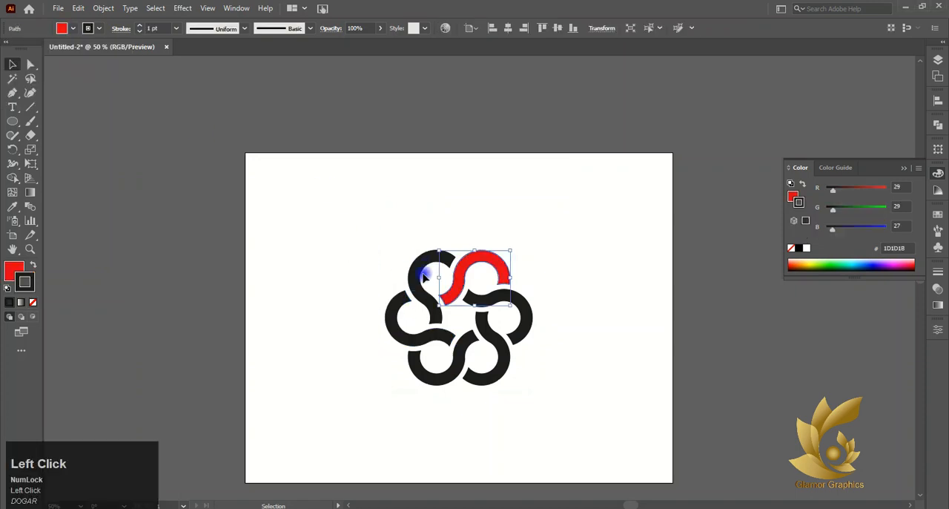
{"action": "left_click", "coordinate": [424, 276]}
{"action": "left_click", "coordinate": [483, 275]}
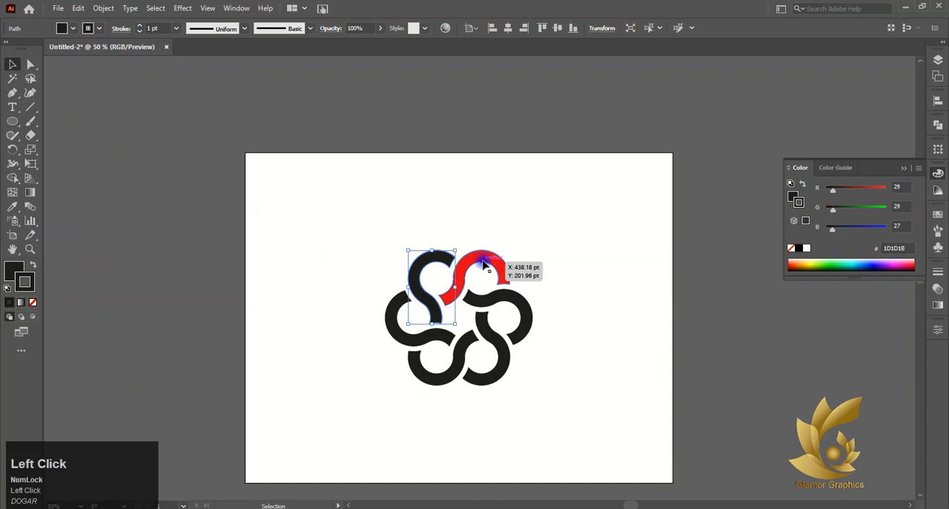
- Set the stroke color of all six emblem bands to white, and deselect them
{"action": "left_click", "coordinate": [806, 252]}
{"action": "left_click_drag", "start_coordinate": [465, 249], "coordinate": [552, 378]}
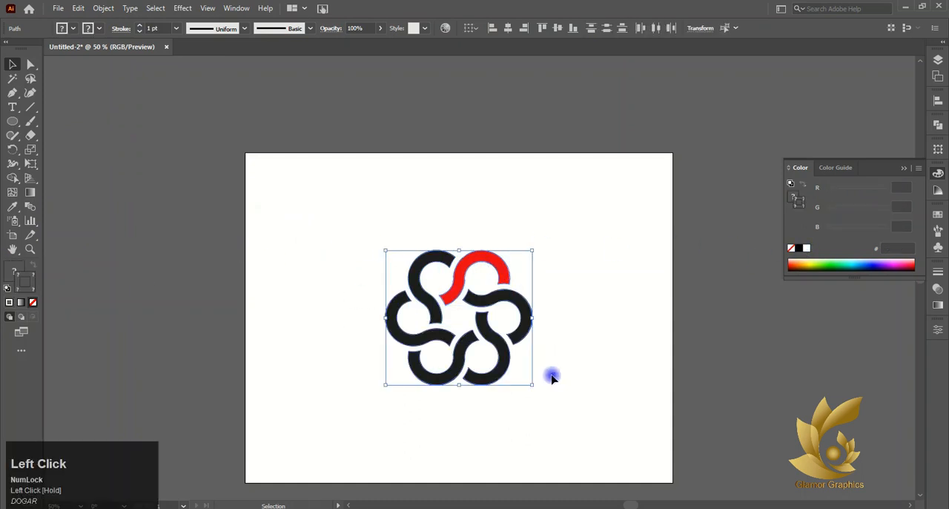
{"action": "left_click", "coordinate": [807, 249]}
{"action": "left_click", "coordinate": [298, 137]}
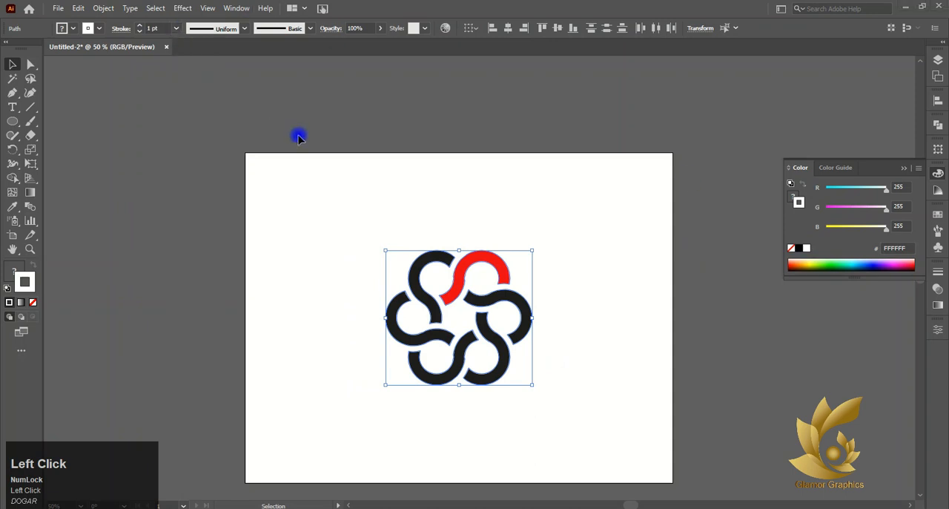
- Fill the upper-left band with light blue and the left band with orange-red
{"action": "left_click", "coordinate": [426, 271]}
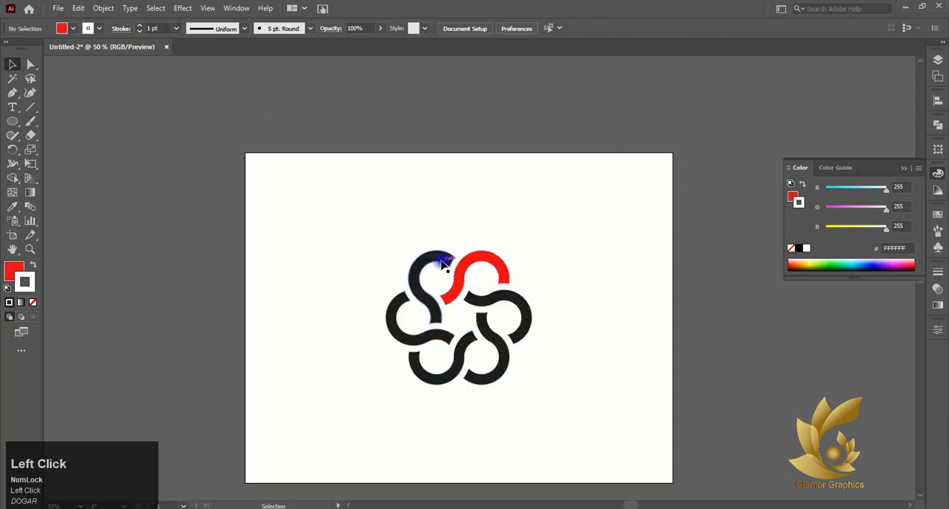
{"action": "left_click", "coordinate": [68, 28]}
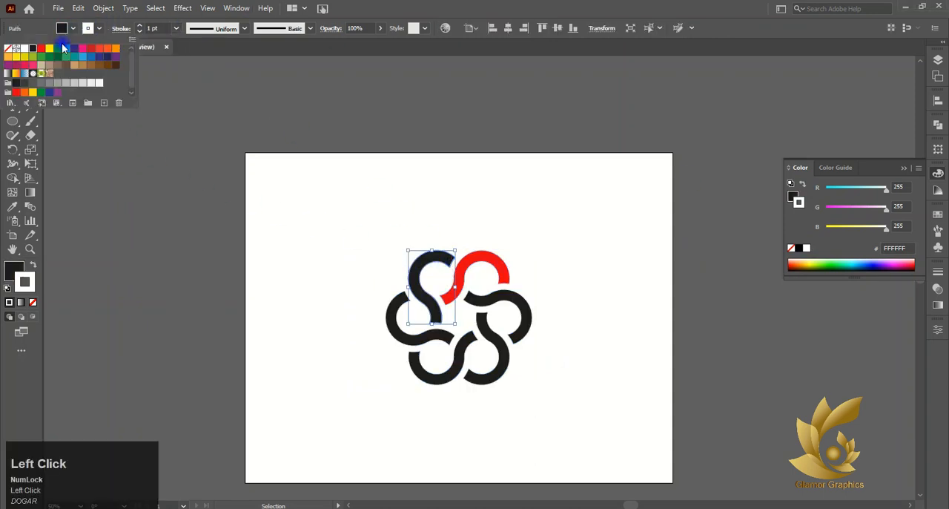
{"action": "left_click", "coordinate": [65, 48]}
{"action": "left_click", "coordinate": [393, 318]}
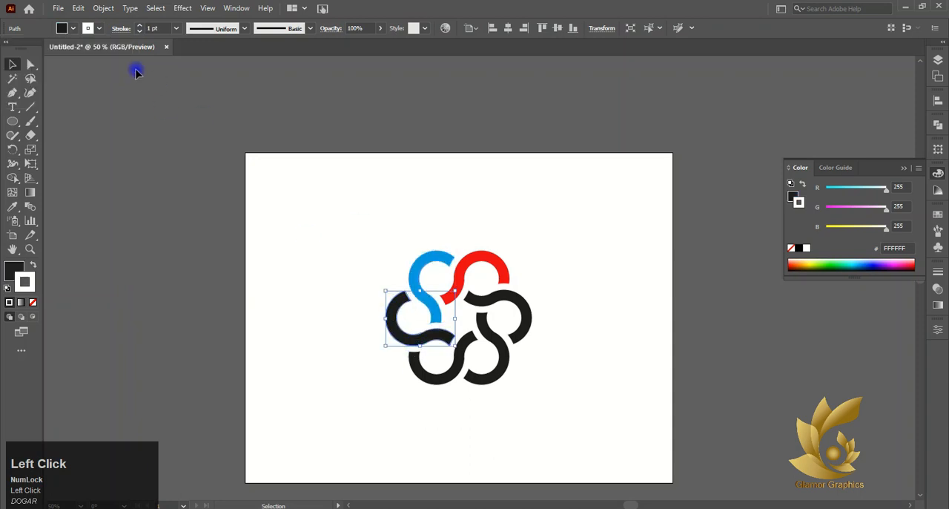
{"action": "left_click", "coordinate": [74, 30]}
{"action": "left_click", "coordinate": [101, 50]}
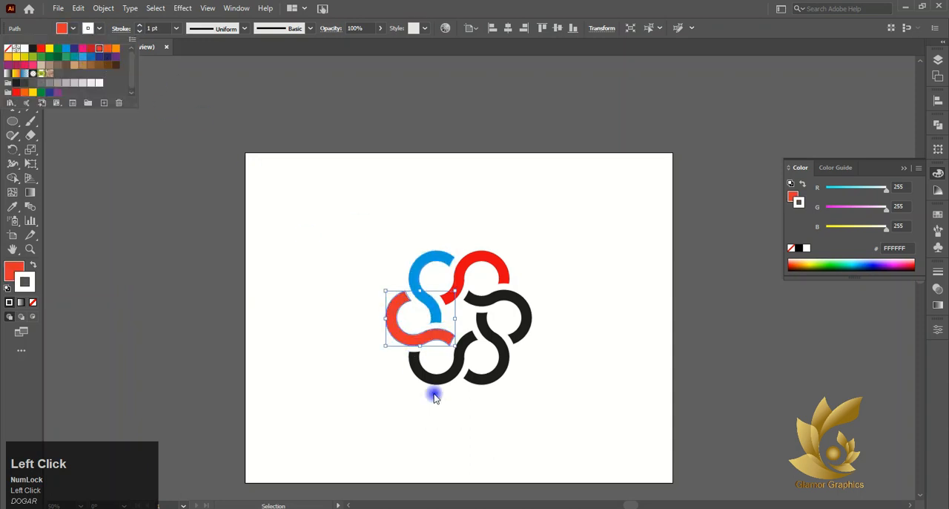
- Fill the emblem's lower-left band with dark green
{"action": "left_click", "coordinate": [435, 398]}
{"action": "left_click", "coordinate": [437, 383]}
{"action": "left_click", "coordinate": [78, 29]}
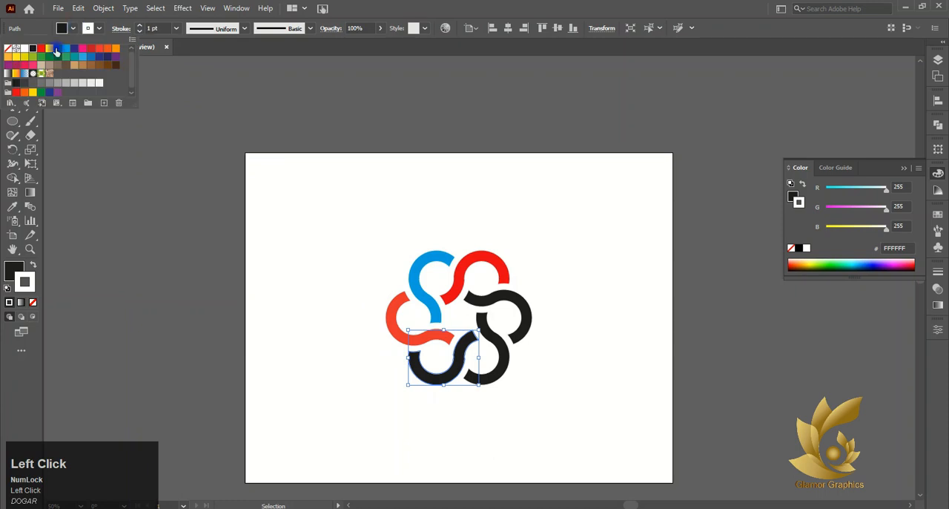
{"action": "left_click", "coordinate": [49, 59]}
- Fill the lower-right band with yellow, change its fill to pink, and deselect it
{"action": "left_click", "coordinate": [517, 358]}
{"action": "left_click", "coordinate": [504, 360]}
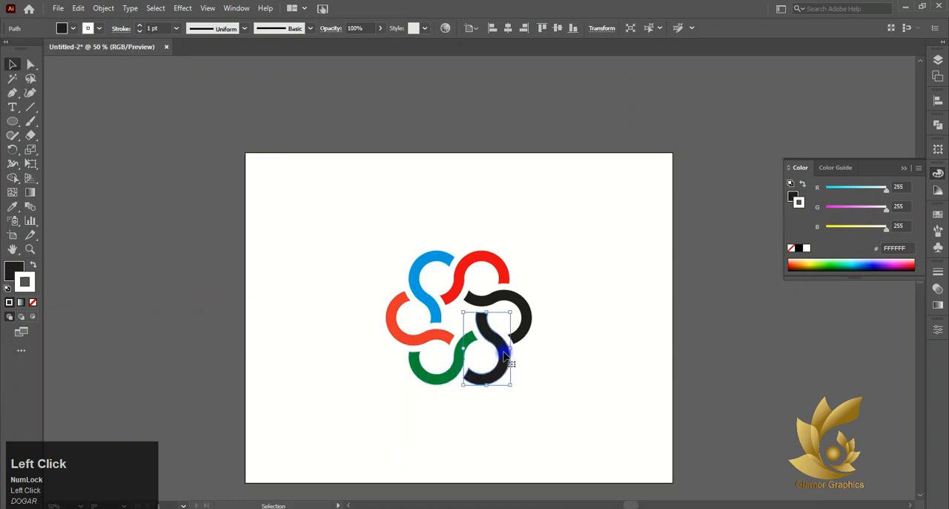
{"action": "left_click", "coordinate": [72, 28]}
{"action": "left_click", "coordinate": [43, 58]}
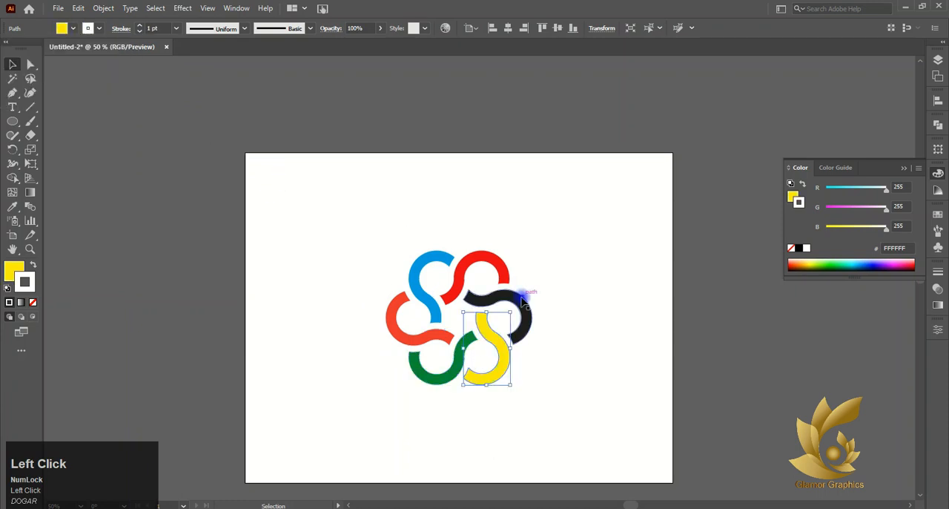
{"action": "left_click", "coordinate": [74, 30]}
{"action": "left_click", "coordinate": [30, 71]}
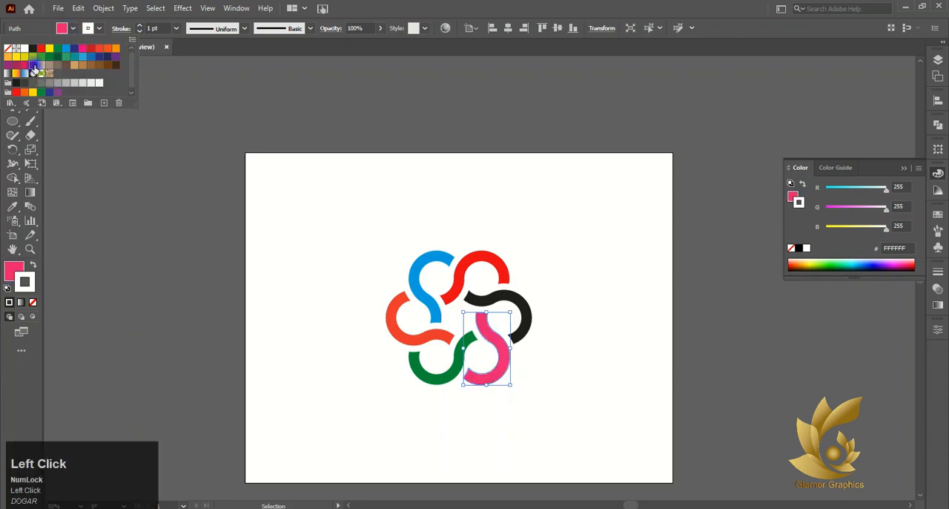
{"action": "left_click", "coordinate": [257, 199]}
{"action": "left_click", "coordinate": [529, 417]}
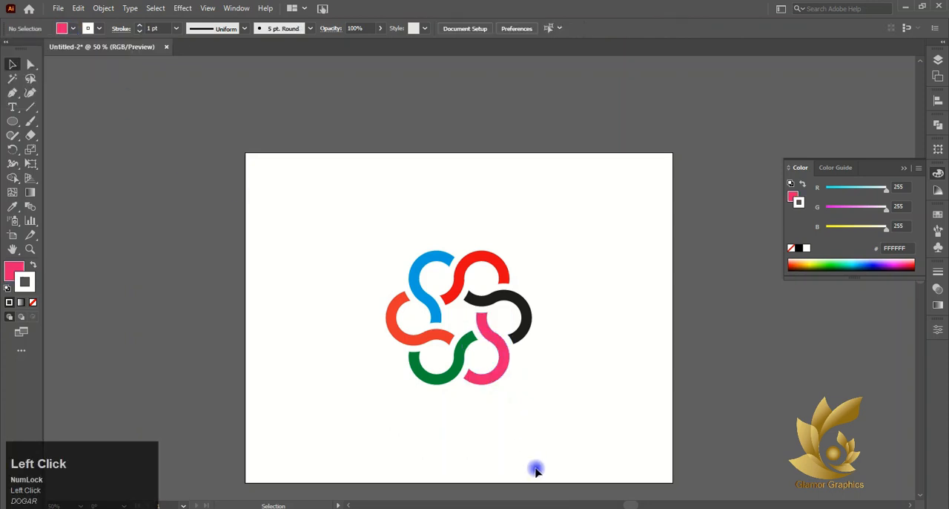
- Fill the emblem's upper-left band and lower-right band with red
{"action": "key", "text": "ctrl+1"}
{"action": "left_click", "coordinate": [386, 253]}
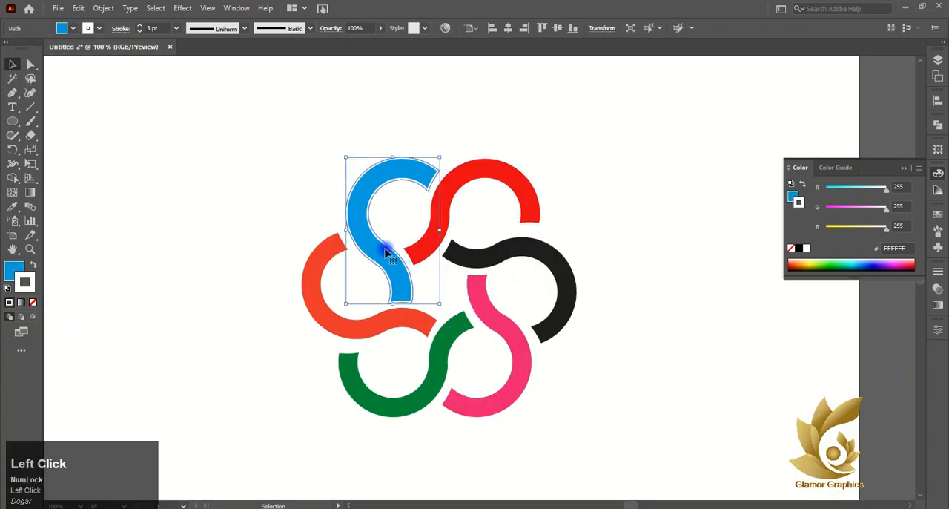
{"action": "left_click", "coordinate": [71, 28]}
{"action": "left_click", "coordinate": [44, 49]}
{"action": "left_click", "coordinate": [517, 371]}
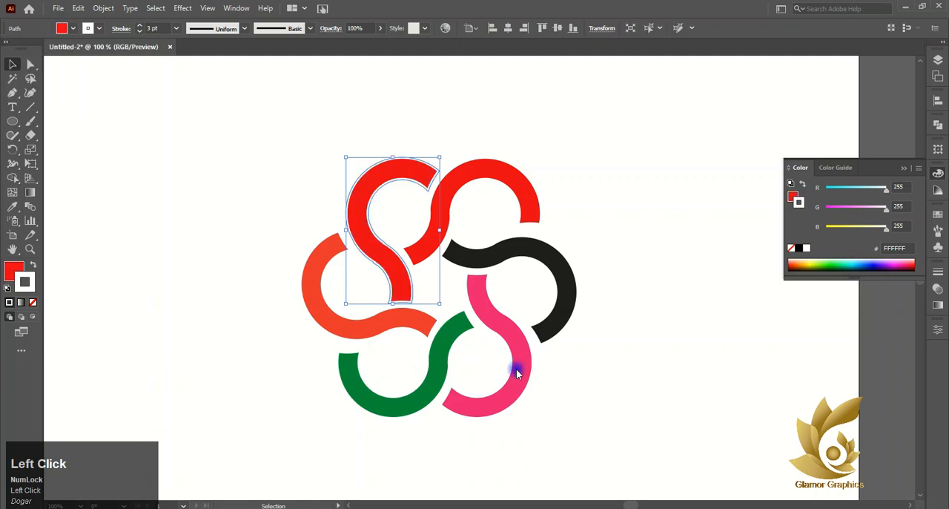
{"action": "left_click", "coordinate": [517, 370]}
{"action": "left_click", "coordinate": [72, 28]}
{"action": "left_click", "coordinate": [45, 49]}
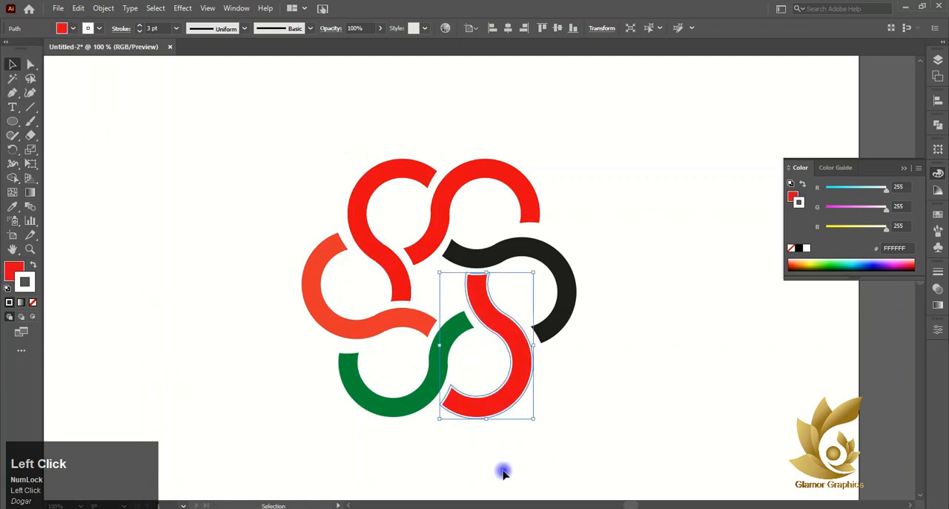
- Fill the emblem's left band and upper-right band with yellow
{"action": "left_click", "coordinate": [353, 322]}
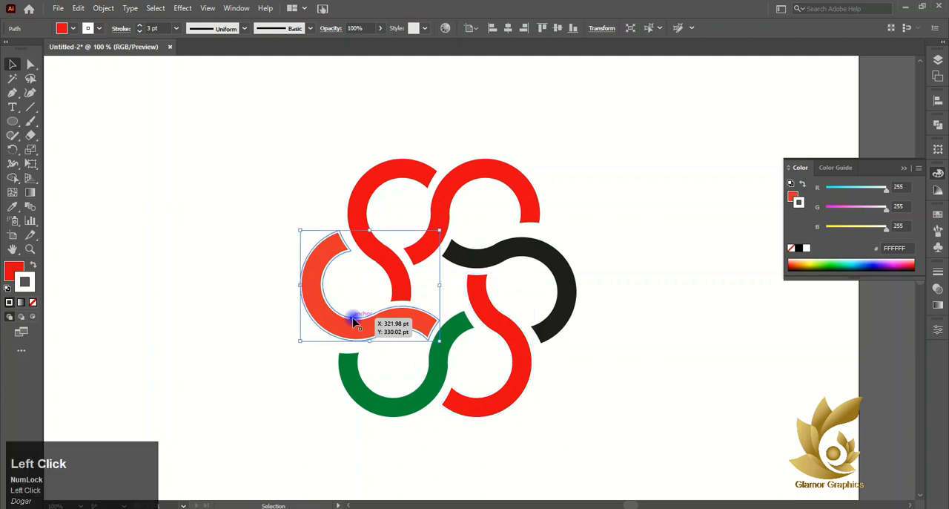
{"action": "left_click", "coordinate": [72, 28]}
{"action": "left_click", "coordinate": [52, 49]}
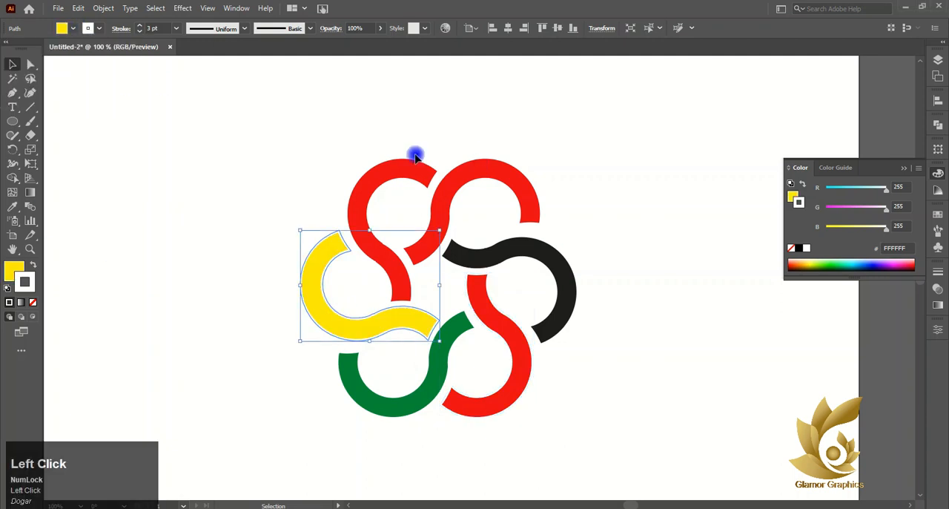
{"action": "left_click", "coordinate": [512, 185]}
{"action": "left_click", "coordinate": [72, 28]}
{"action": "left_click", "coordinate": [53, 49]}
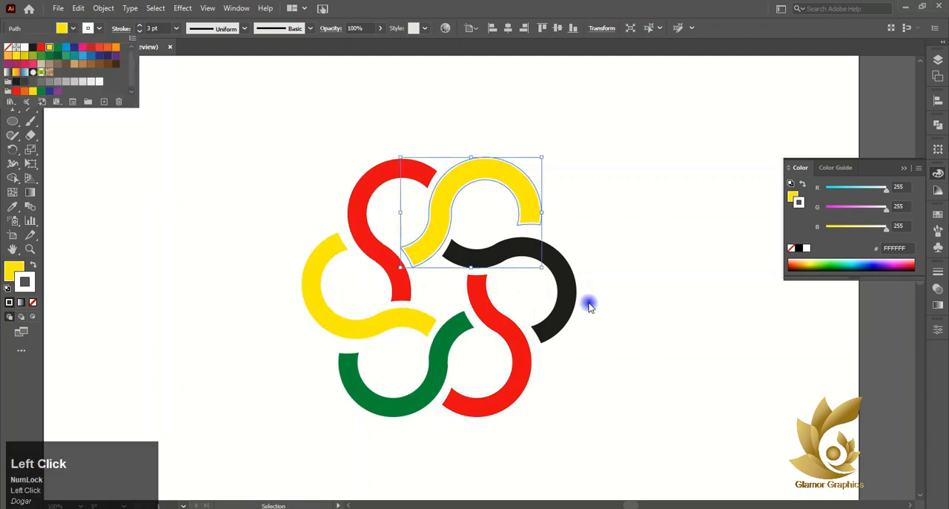
- Fill the emblem's right band with dark green after trying a lighter green and orange
{"action": "left_click", "coordinate": [565, 301]}
{"action": "left_click", "coordinate": [72, 28]}
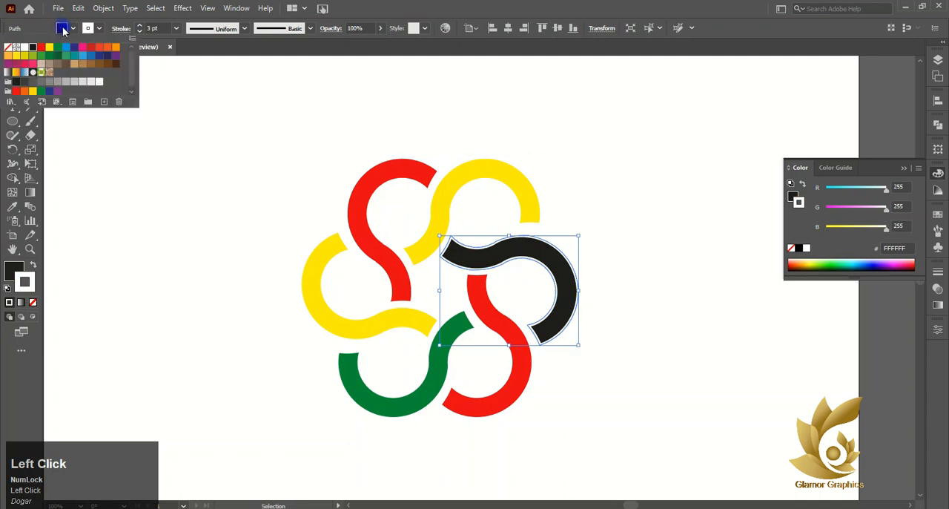
{"action": "left_click", "coordinate": [57, 50]}
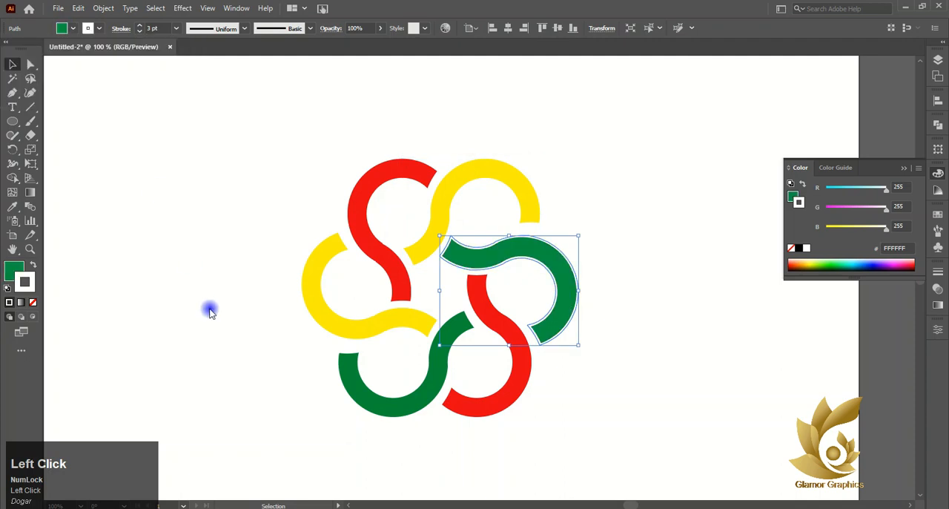
{"action": "left_click", "coordinate": [72, 29]}
{"action": "left_click", "coordinate": [115, 47]}
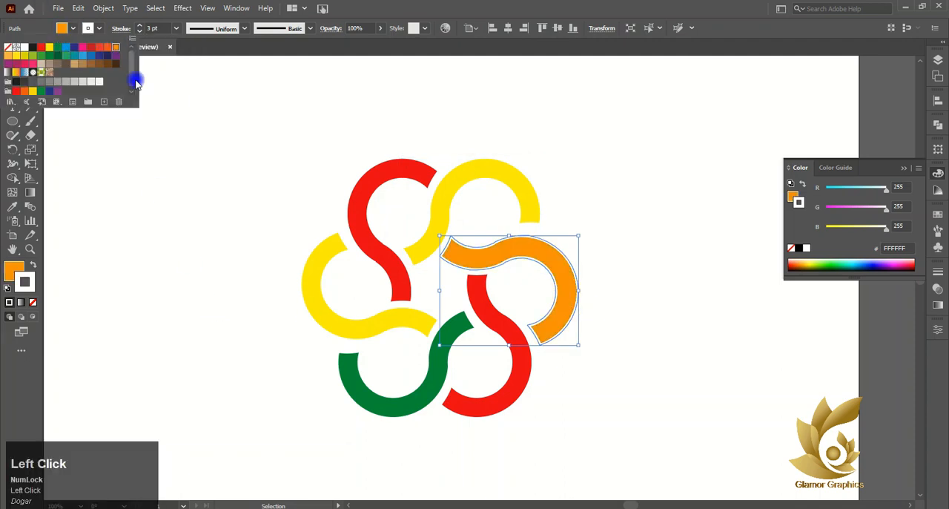
{"action": "left_click", "coordinate": [44, 63]}
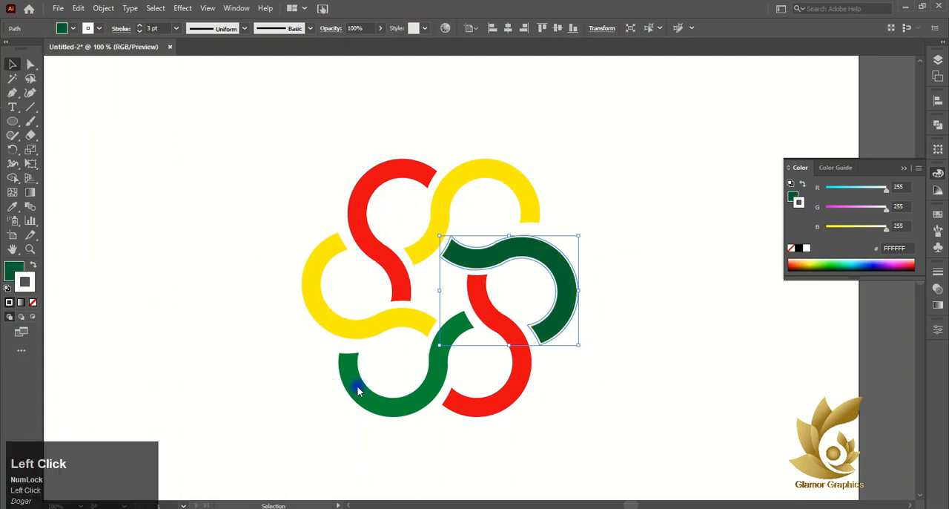
- Fill the lower-left band with the same dark green swatch, C=90 M=30 Y=95 K=30
{"action": "left_click", "coordinate": [66, 28]}
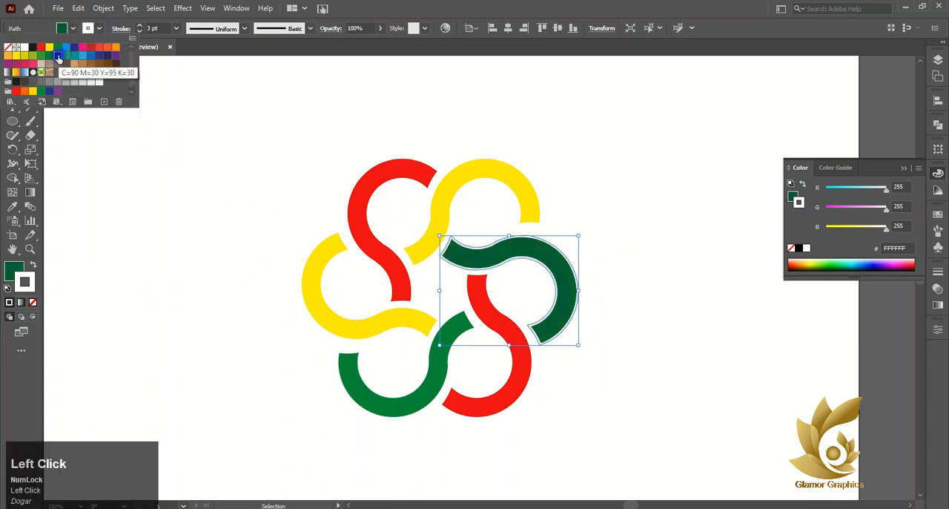
{"action": "left_click", "coordinate": [369, 397]}
{"action": "left_click", "coordinate": [371, 398]}
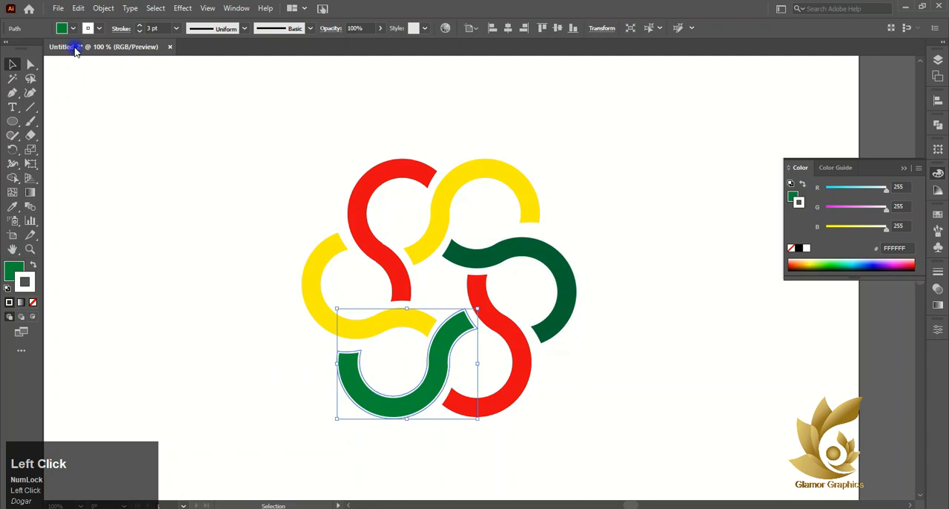
{"action": "left_click", "coordinate": [61, 28]}
{"action": "left_click", "coordinate": [57, 57]}
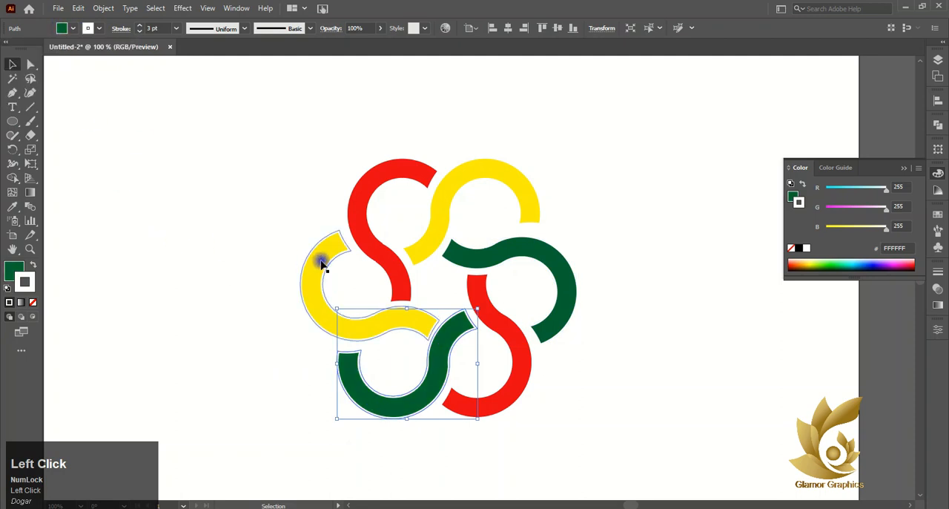
- Select all six emblem bands, group them, and deselect the group
{"action": "scroll", "coordinate": [326, 260], "scroll_direction": "down", "scroll_amount": 2}
{"action": "left_click_drag", "start_coordinate": [263, 177], "coordinate": [455, 367]}
{"action": "right_click", "coordinate": [417, 251]}
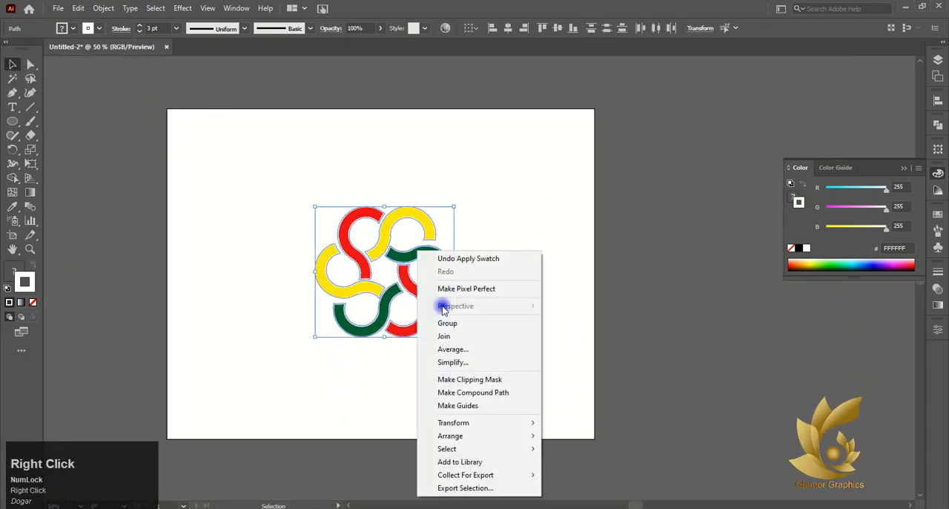
{"action": "left_click", "coordinate": [447, 323]}
{"action": "scroll", "coordinate": [593, 234], "scroll_direction": "up", "scroll_amount": 1}
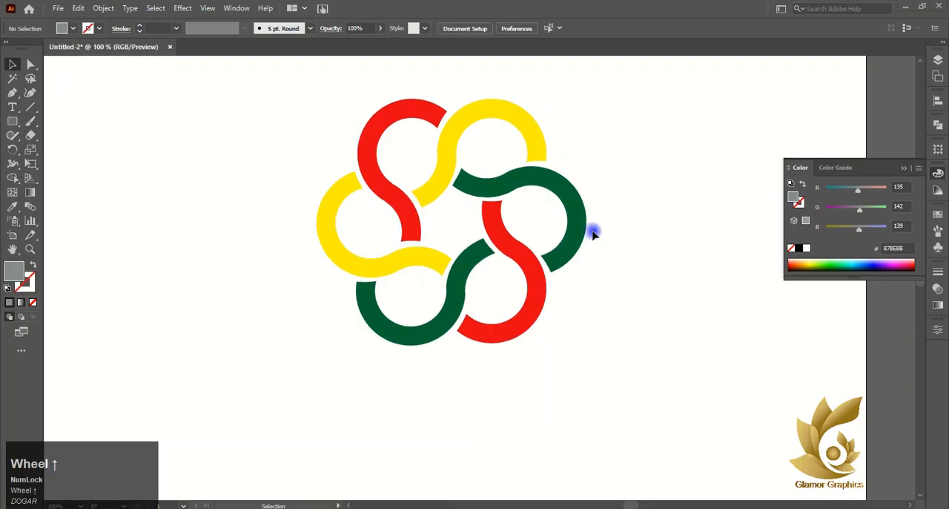
- Set the fill to black (000000) and draw a background rectangle about 768 pt wide from the artboard's upper-left corner
{"action": "left_click", "coordinate": [13, 122]}
{"action": "double_click", "coordinate": [15, 269]}
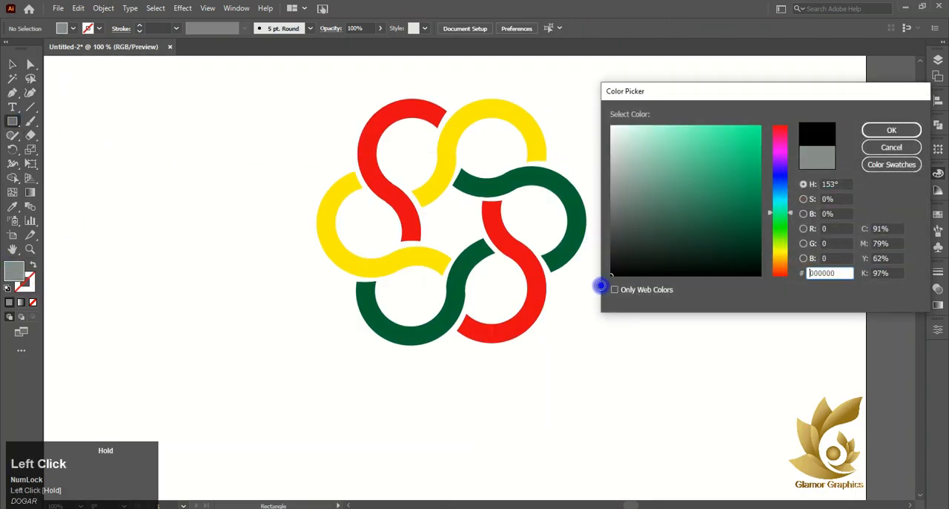
{"action": "left_click", "coordinate": [908, 131]}
{"action": "scroll", "coordinate": [542, 152], "scroll_direction": "down", "scroll_amount": 1}
{"action": "scroll", "coordinate": [411, 155], "scroll_direction": "up", "scroll_amount": 3}
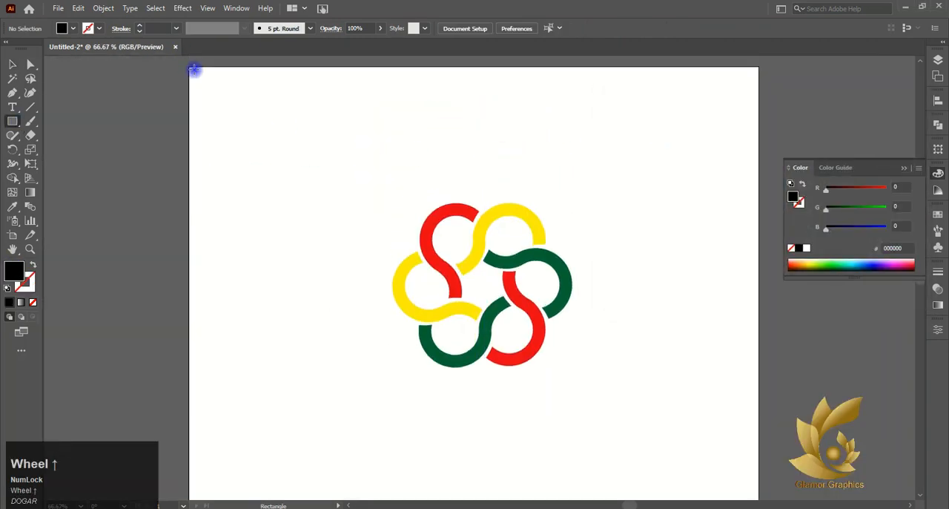
{"action": "left_click_drag", "start_coordinate": [190, 67], "coordinate": [740, 484]}
- Send the black rectangle to the back, behind the emblem
{"action": "left_click", "coordinate": [12, 65]}
{"action": "right_click", "coordinate": [439, 201]}
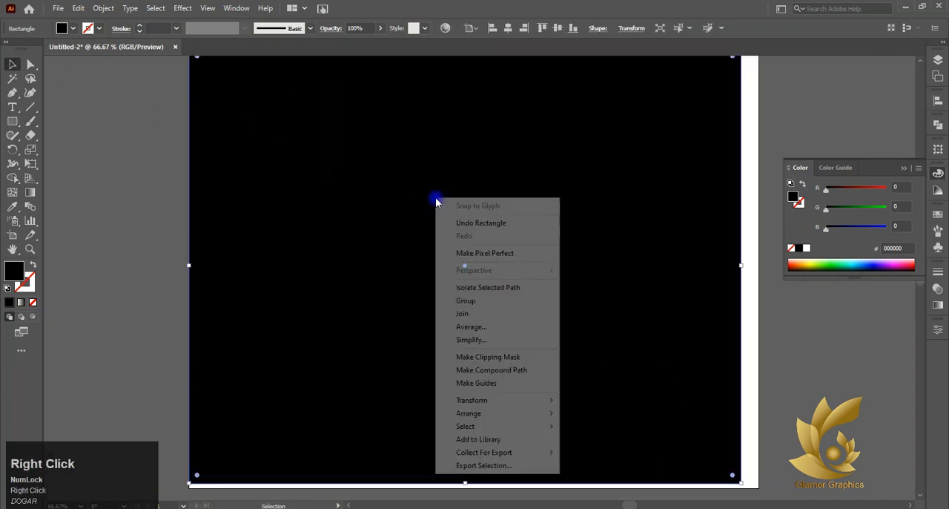
{"action": "left_click", "coordinate": [474, 412]}
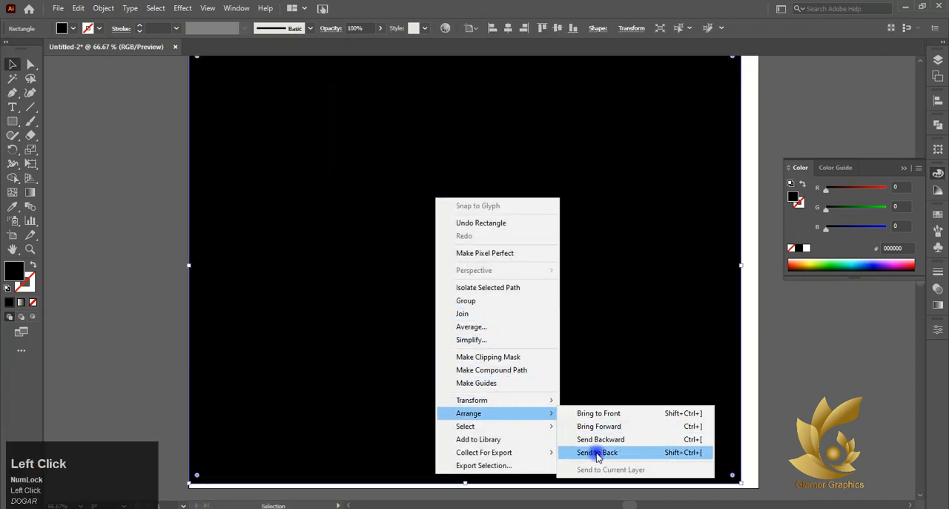
{"action": "left_click", "coordinate": [599, 451]}
- Extend the black rectangle to 612 pt high and stretch its right side to the artboard's edge
{"action": "scroll", "coordinate": [546, 355], "scroll_direction": "down", "scroll_amount": 1}
{"action": "scroll", "coordinate": [547, 355], "scroll_direction": "down", "scroll_amount": 1}
{"action": "left_click_drag", "start_coordinate": [467, 386], "coordinate": [470, 390]}
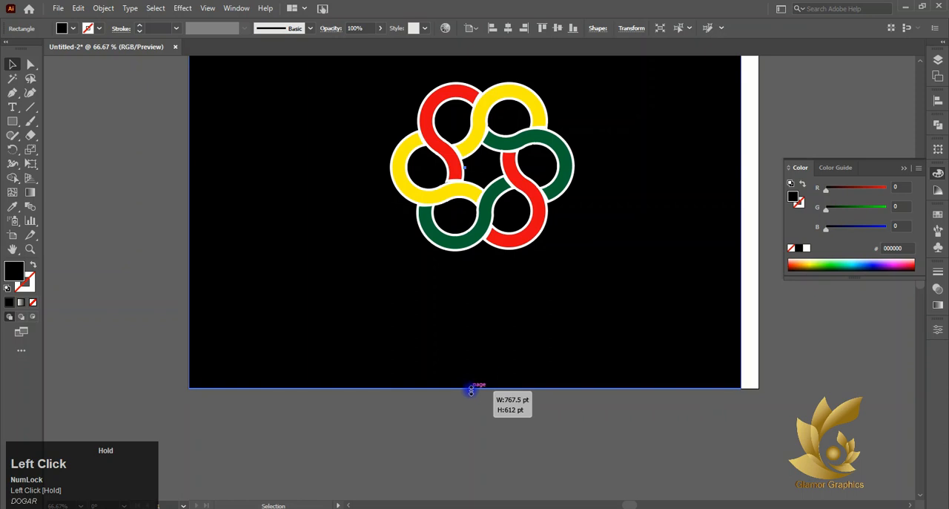
{"action": "left_click_drag", "start_coordinate": [742, 167], "coordinate": [755, 171]}
{"action": "scroll", "coordinate": [487, 180], "scroll_direction": "up", "scroll_amount": 2}
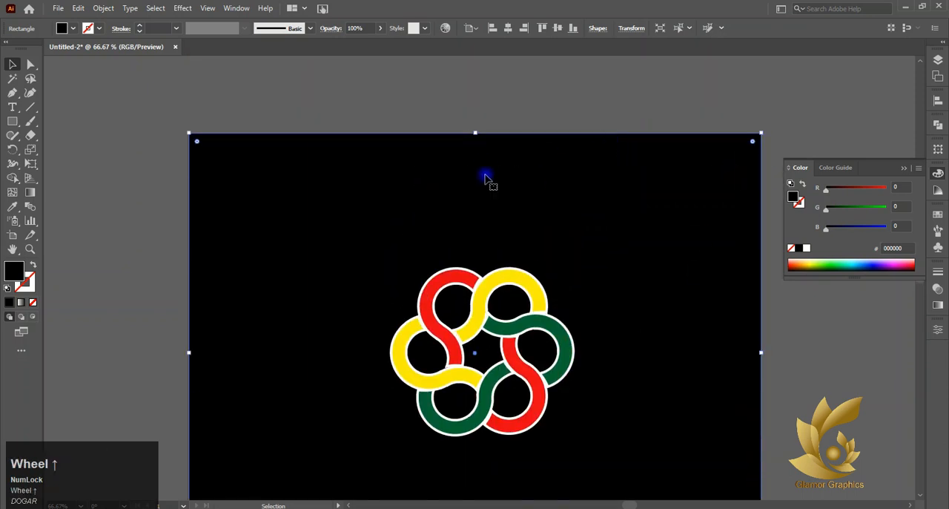
{"action": "scroll", "coordinate": [329, 186], "scroll_direction": "down", "scroll_amount": 2}
- Try enlarging the grouped emblem from its center on the black background, and undo the resize
{"action": "left_click", "coordinate": [240, 202]}
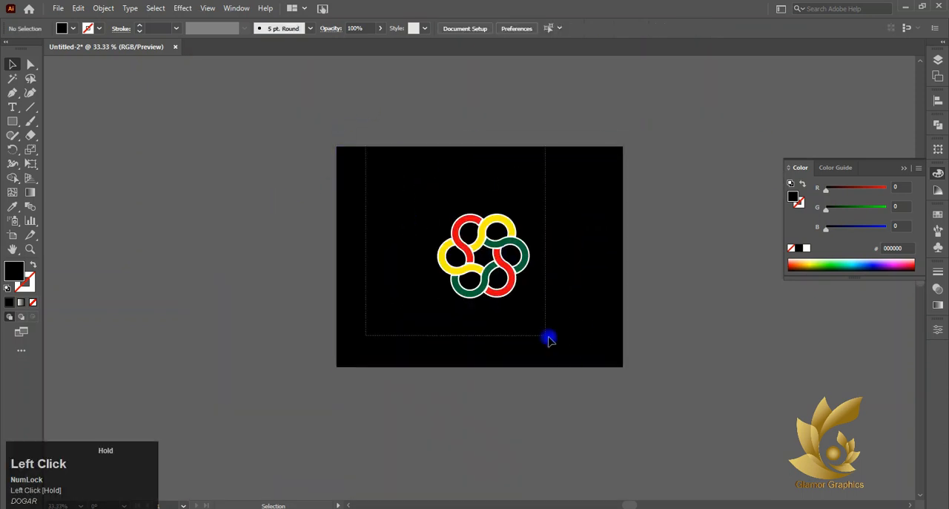
{"action": "left_click_drag", "start_coordinate": [549, 340], "coordinate": [563, 346]}
{"action": "left_click", "coordinate": [612, 319], "text": "shift"}
{"action": "right_click", "coordinate": [522, 239]}
{"action": "left_click", "coordinate": [540, 304]}
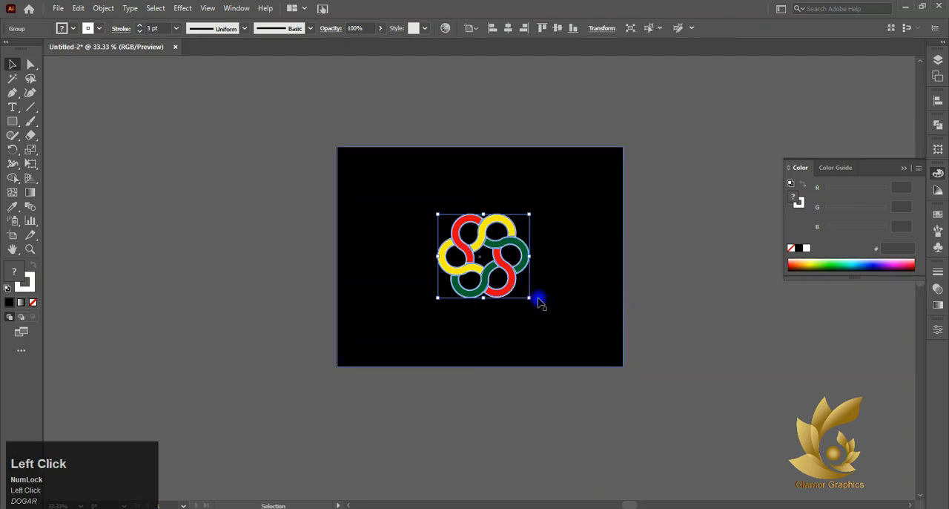
{"action": "left_click_drag", "start_coordinate": [529, 299], "coordinate": [569, 334]}
{"action": "left_click", "coordinate": [583, 405]}
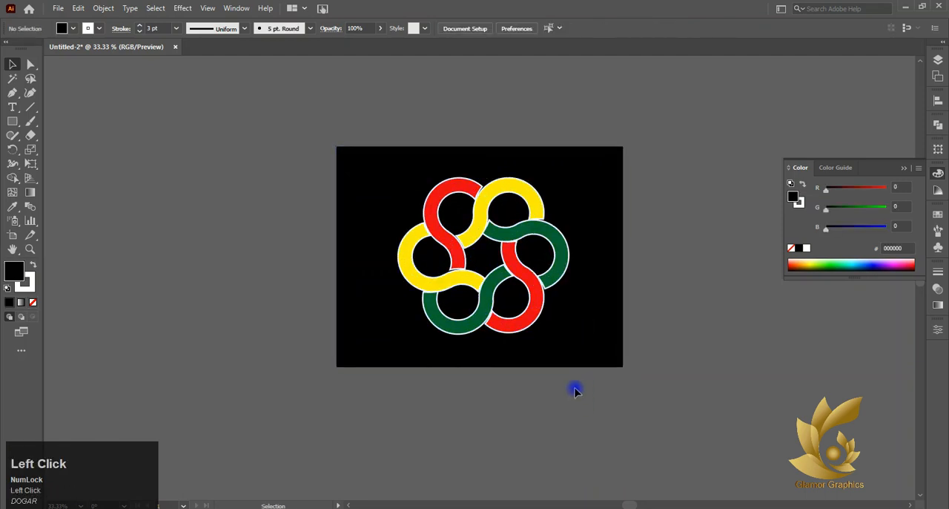
{"action": "key", "text": "ctrl+z"}
{"action": "scroll", "coordinate": [509, 269], "scroll_direction": "down", "scroll_amount": 4, "text": "alt"}
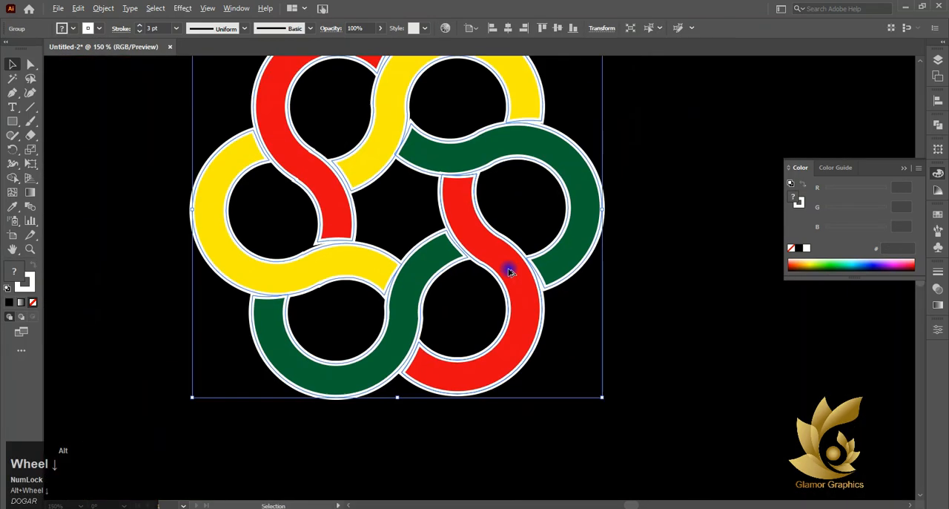